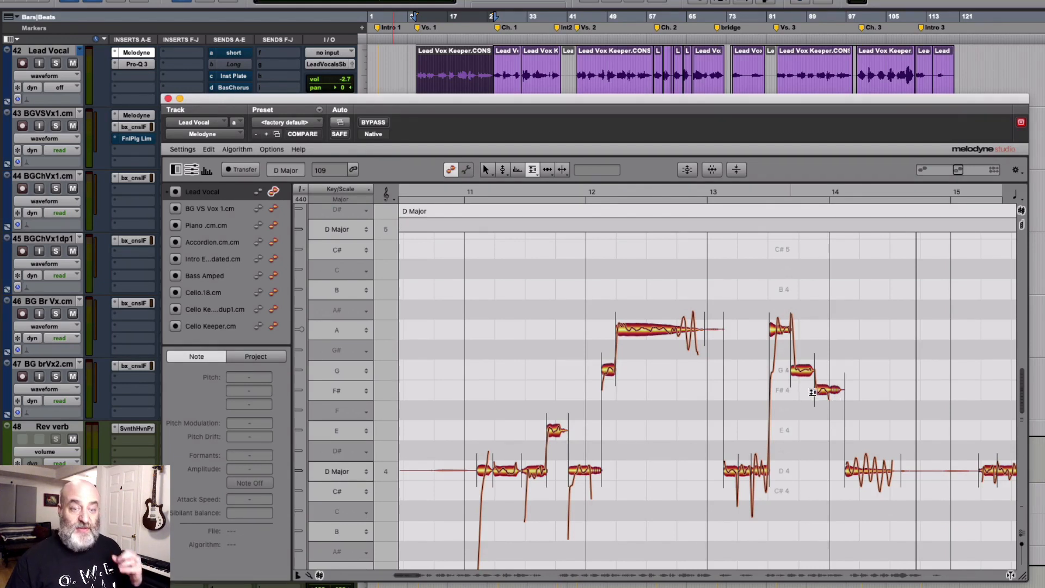
Play the passage before bar 14 and check the Sibilant Handling setting of its F#4 note in Note Assignment Mode
left_click(825, 187)
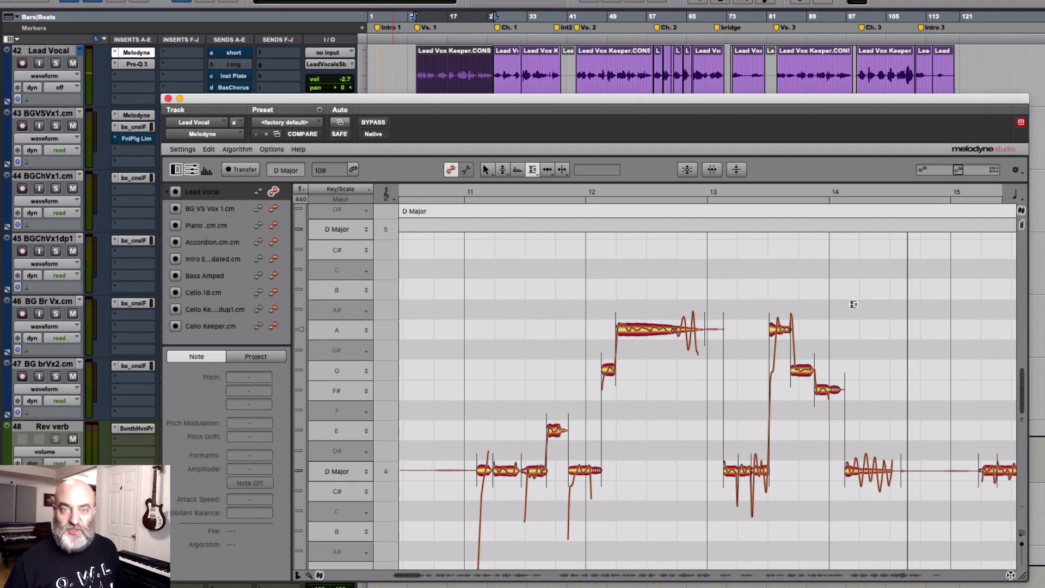
left_click(829, 392)
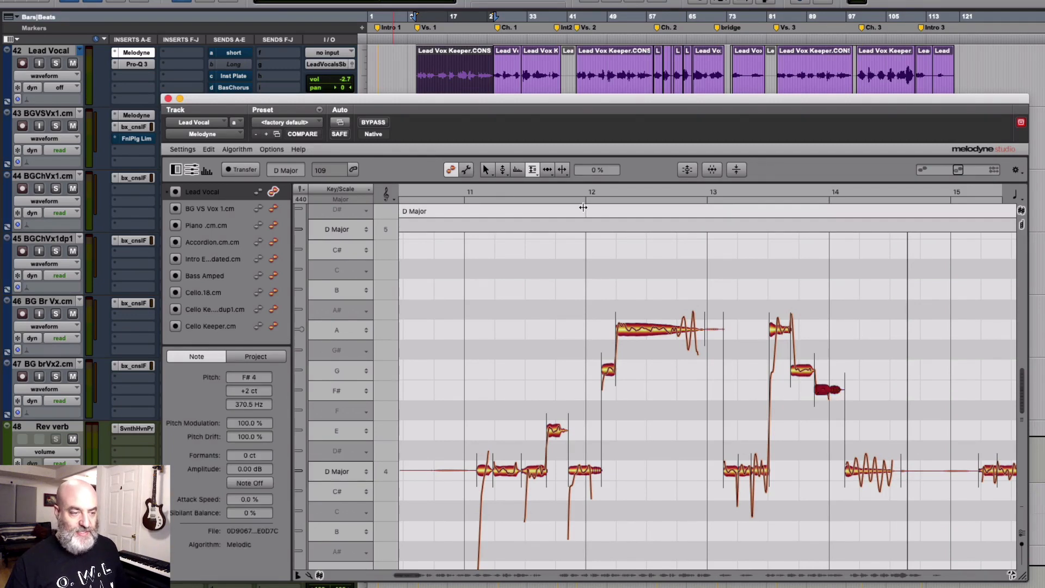
left_click(466, 171)
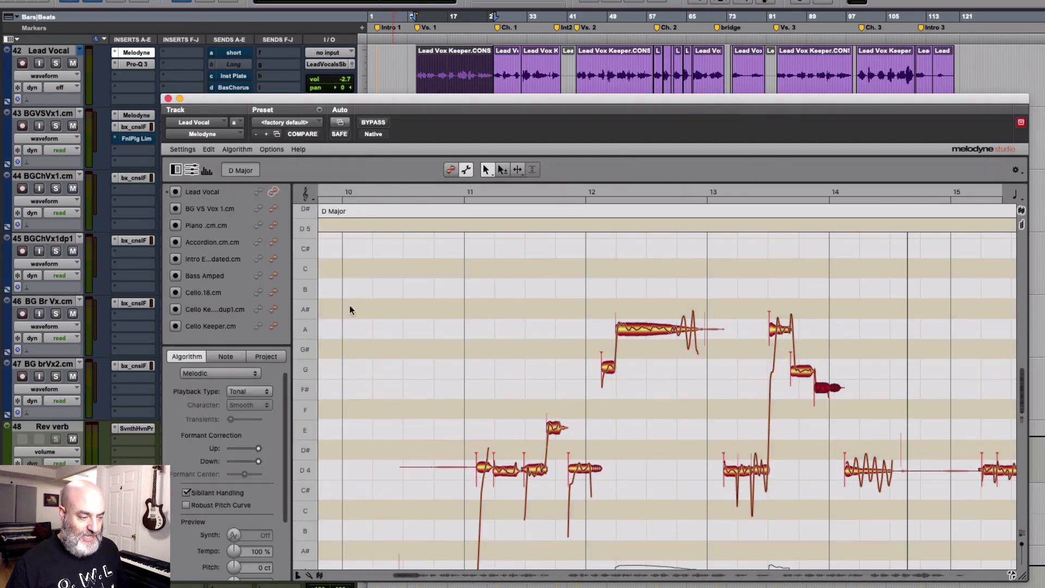
left_click(186, 492)
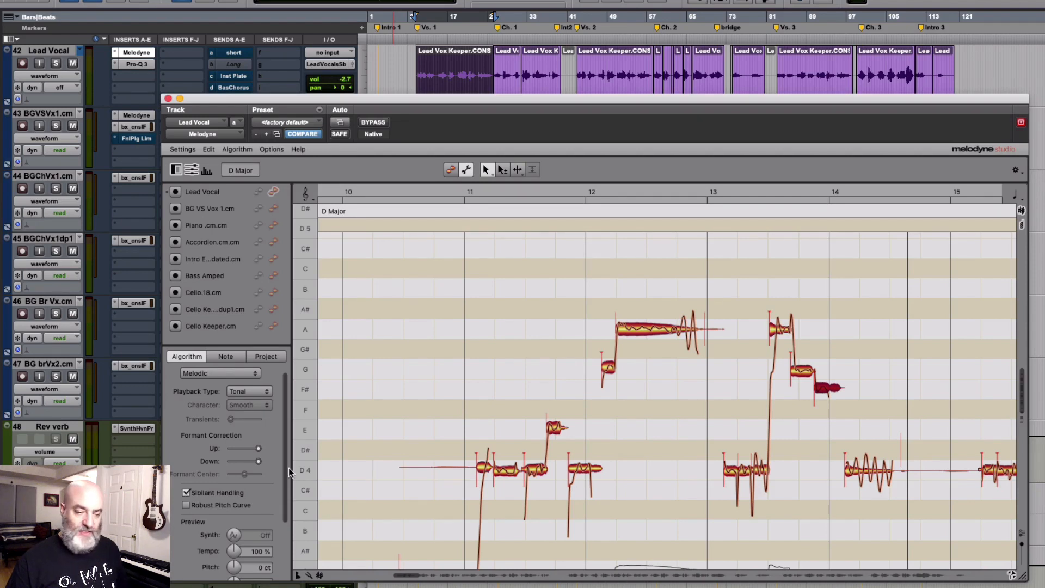
left_click(451, 169)
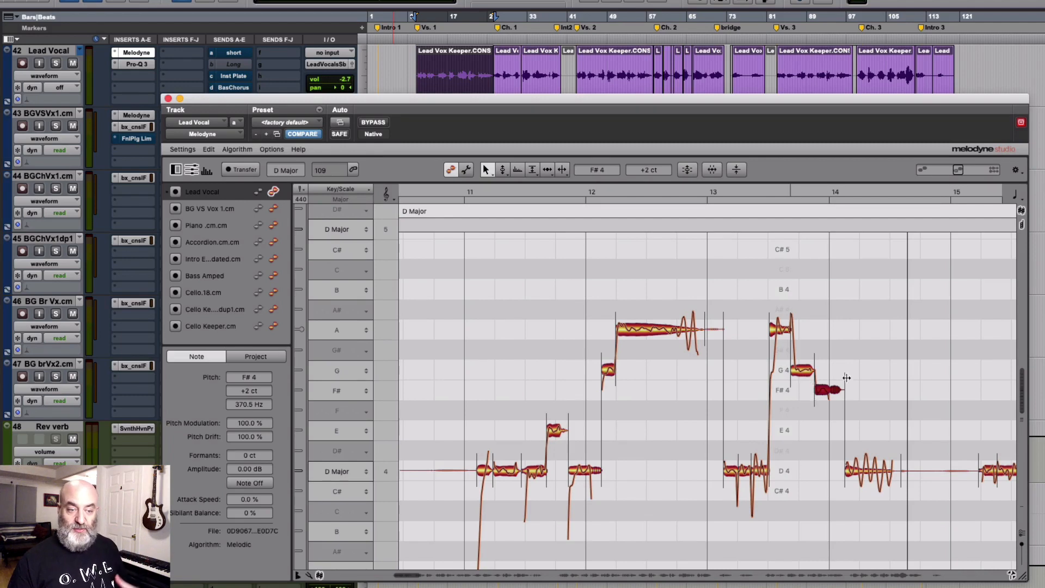
Set the F#4 note's sibilant balance to -46% with the Sibilant Balance tool and play the passage back
right_click(835, 281)
mouse_move(892, 361)
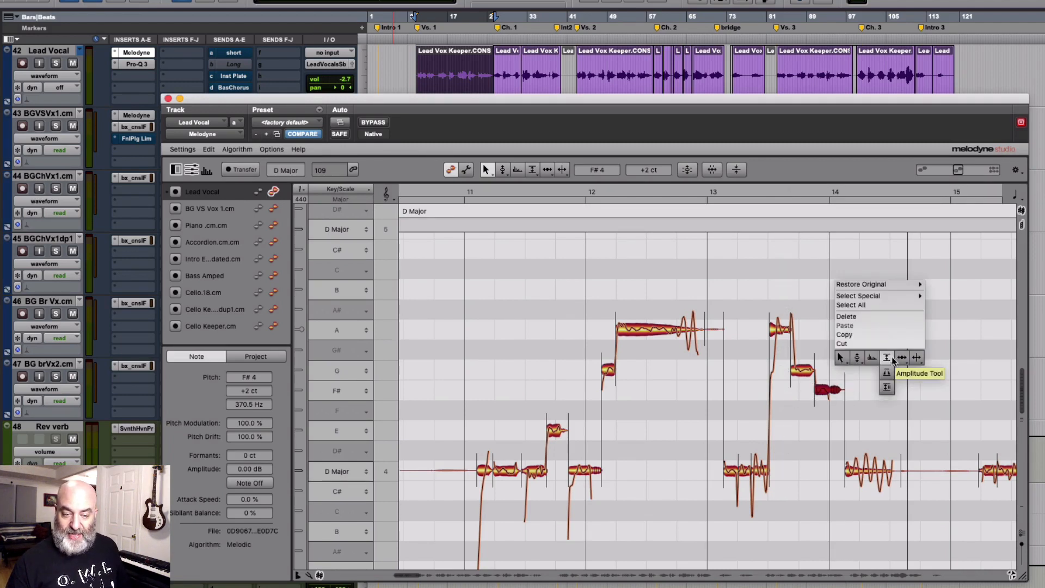
left_click(886, 387)
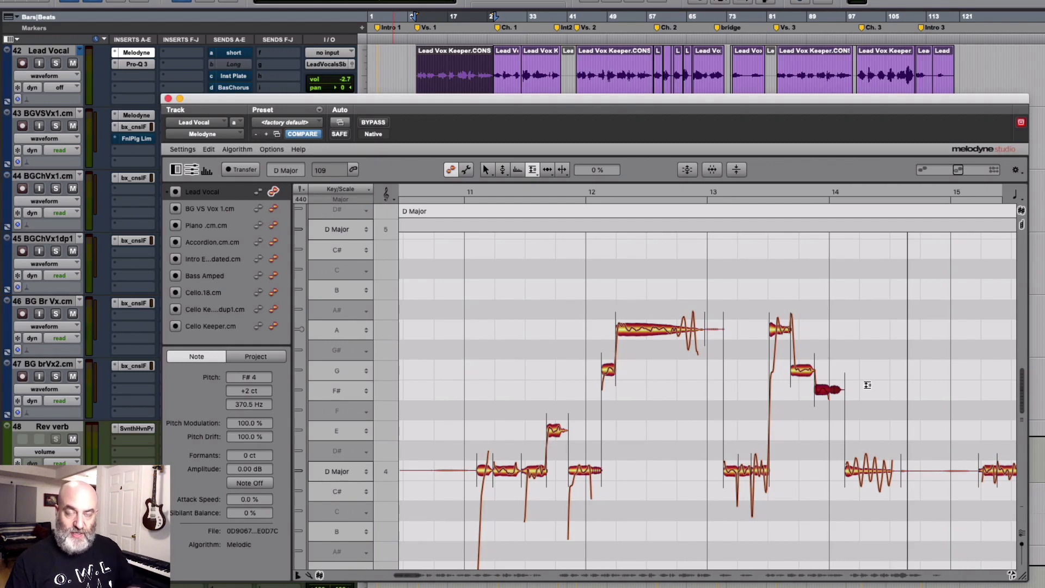
right_click(837, 391)
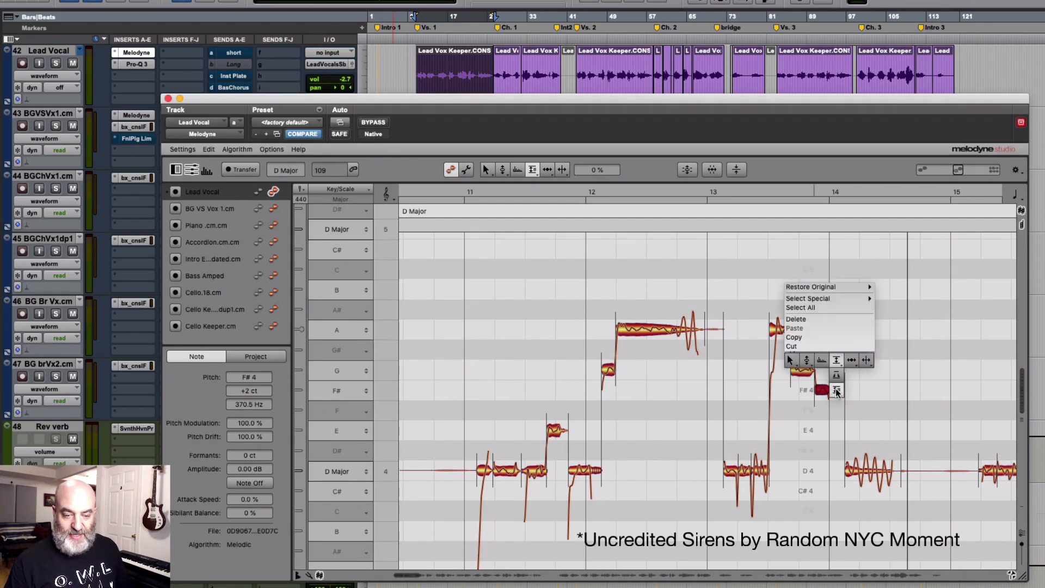
left_click(837, 391)
left_click_drag(837, 393, 837, 427)
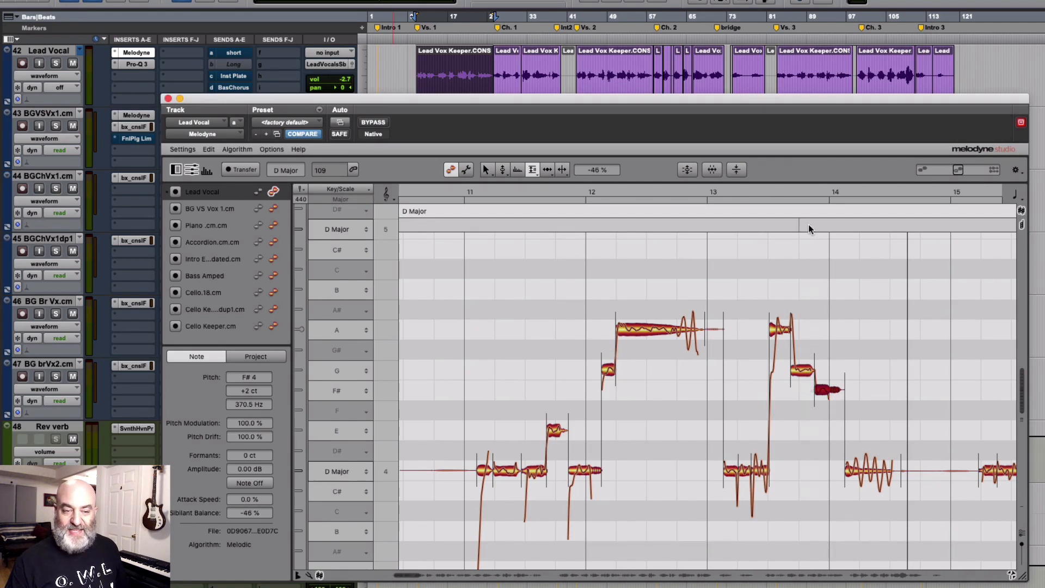
left_click(818, 187)
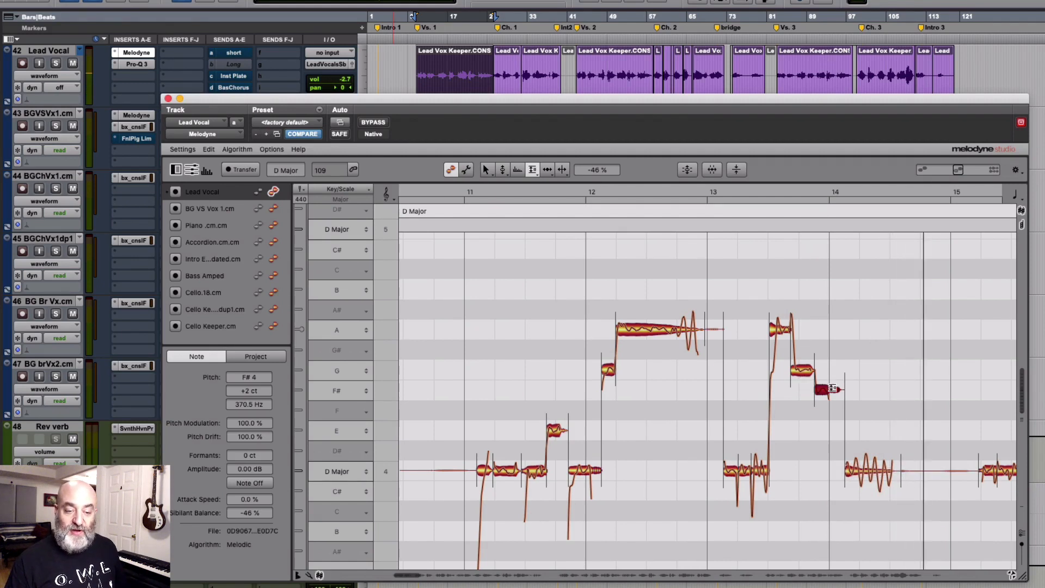
Try a sibilant balance of 100% on the F#4 note before bar 14 and undo that change
left_click_drag(835, 390, 838, 289)
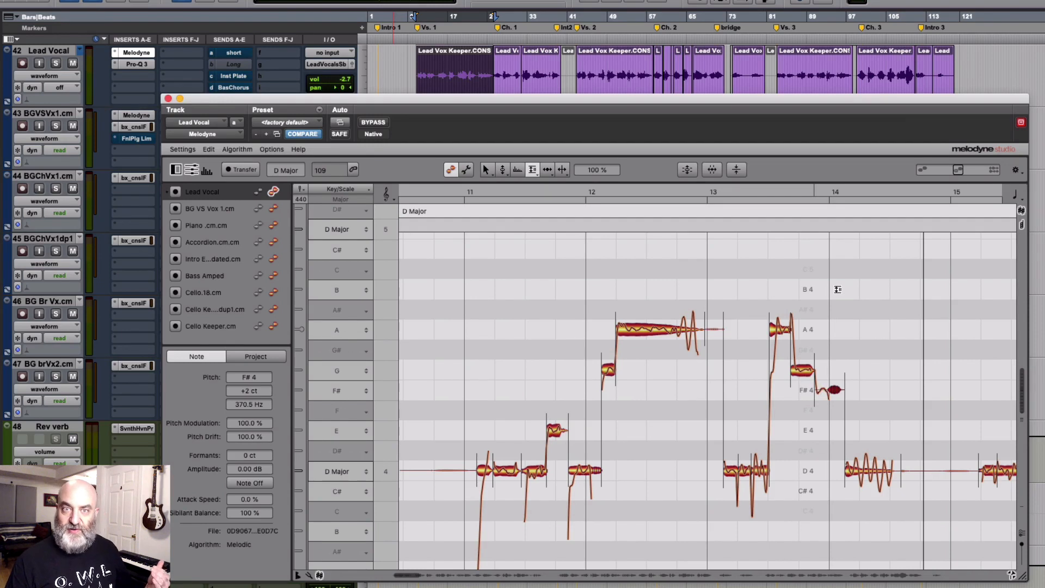
key("super+z")
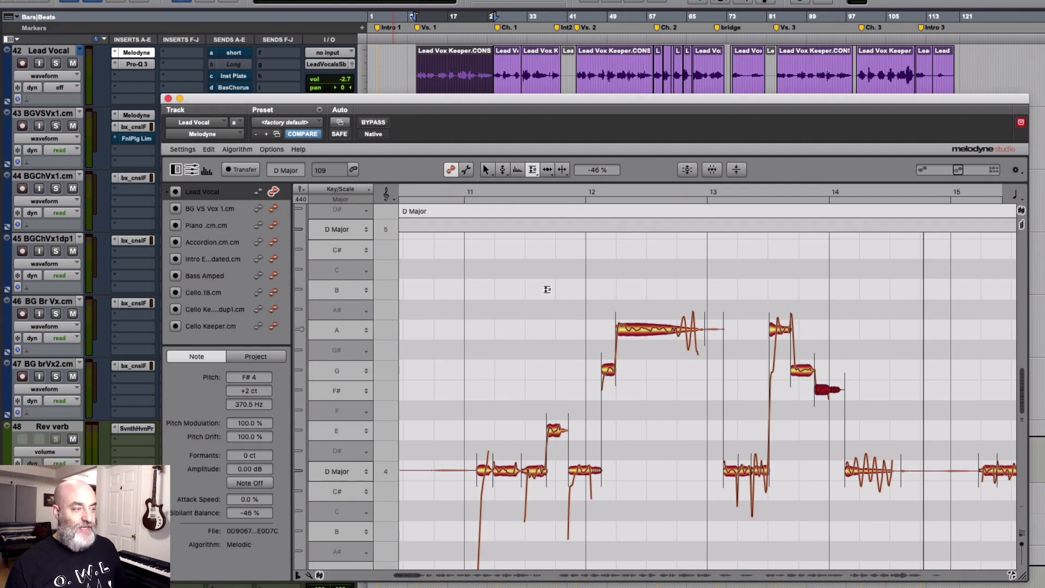
Duplicate the Lead Vocal track once, including its playlists, automation, inserts, sends and group assignments
left_click(61, 51)
right_click(62, 51)
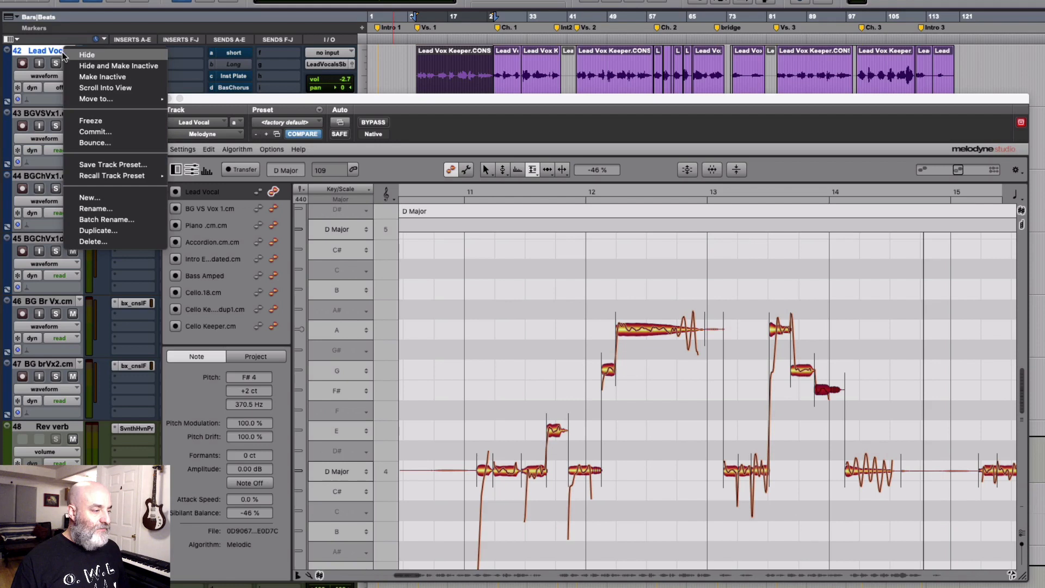
left_click(109, 231)
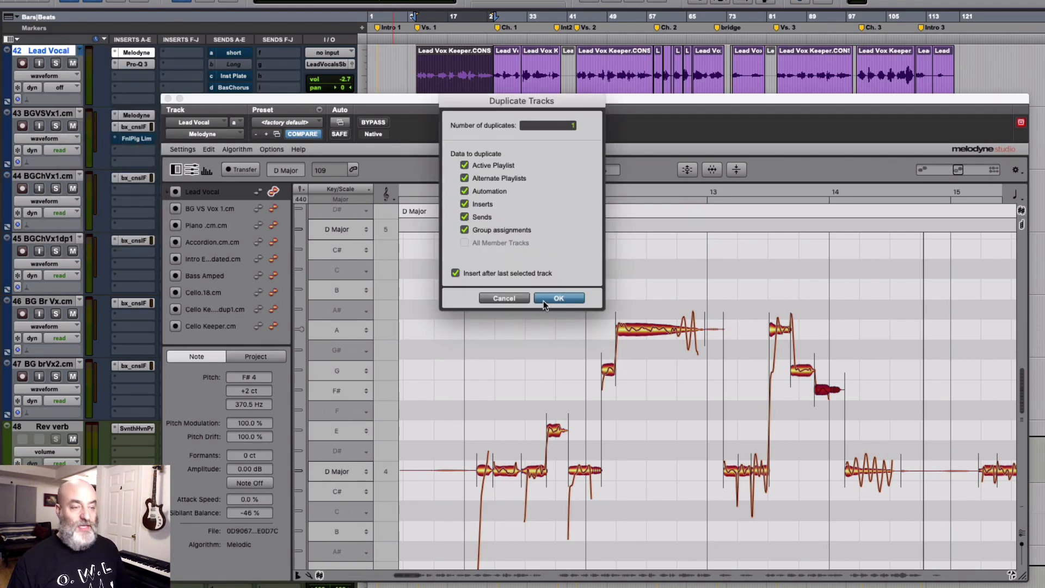
left_click(559, 298)
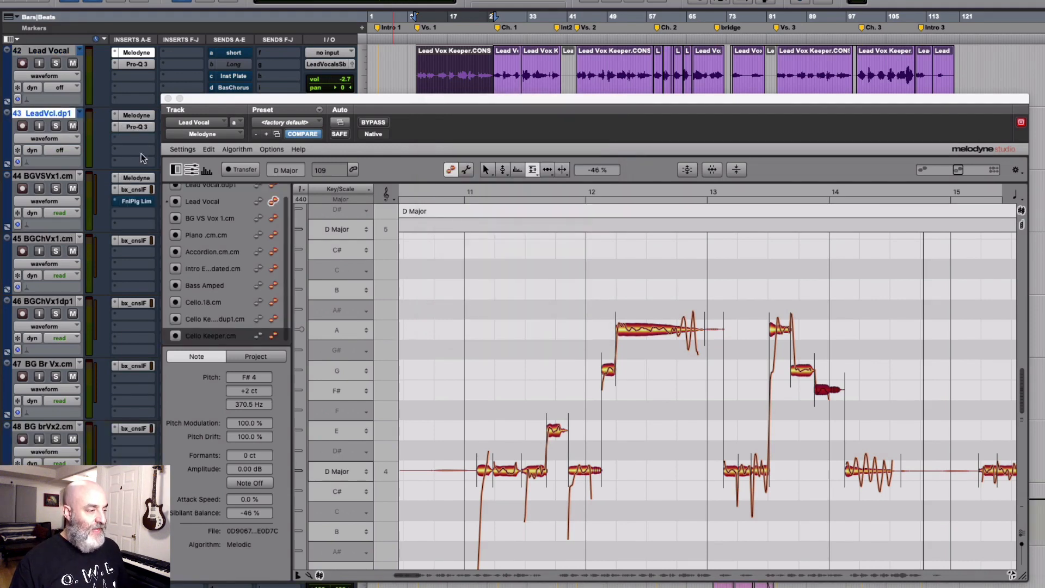
Rename the original vocal track Lead Vocal_Sibilants and its duplicate Lead Vocal_body
double_click(55, 50)
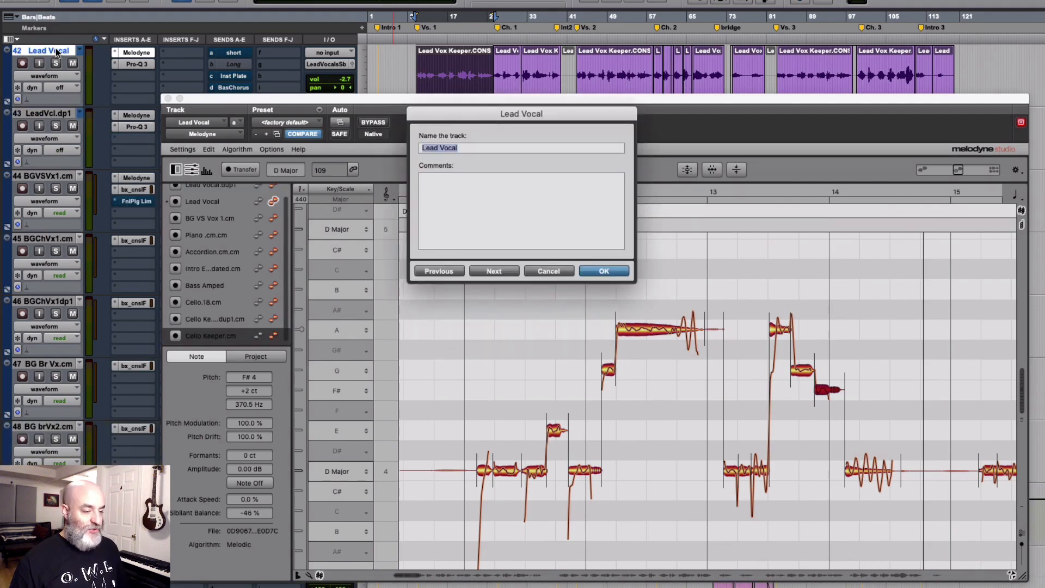
key("Right")
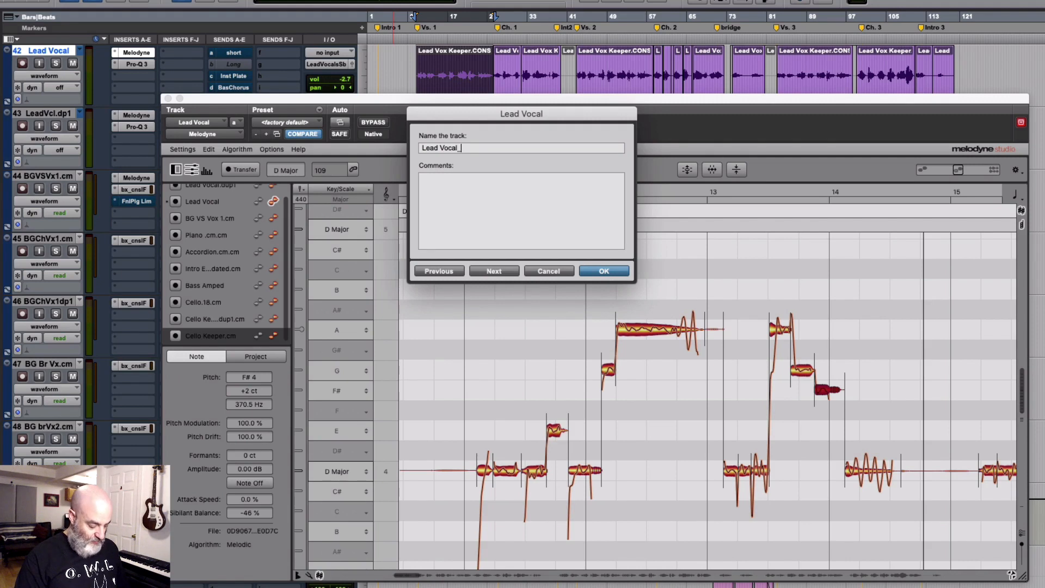
type("_Sibilants")
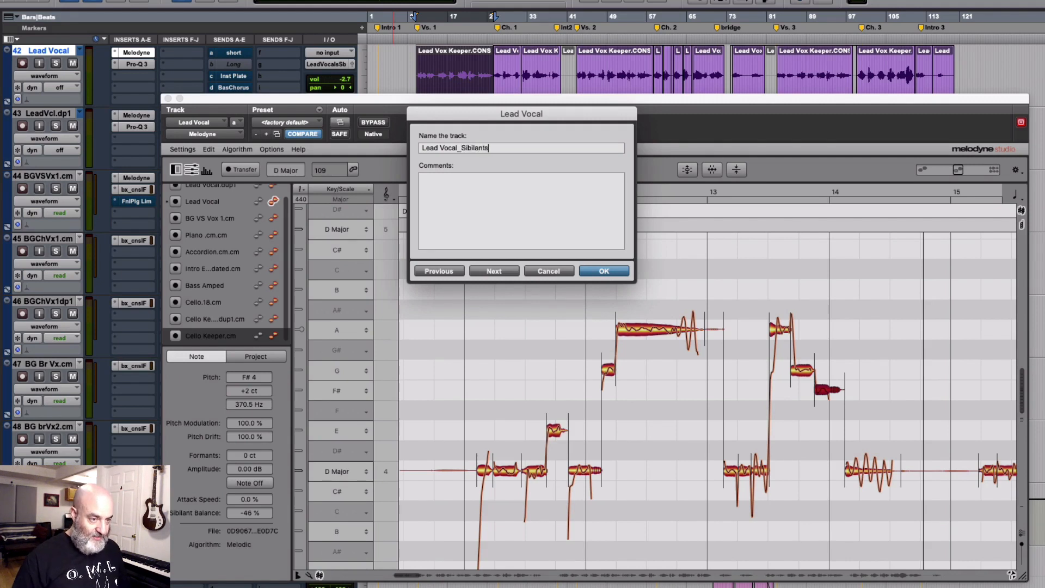
key("super+Right")
key("Right")
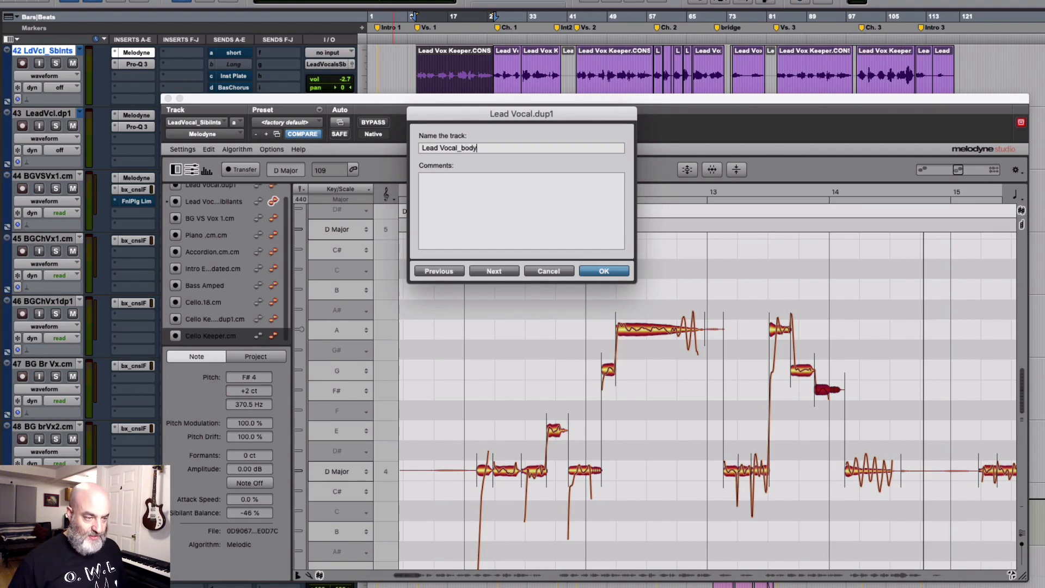
key("Return")
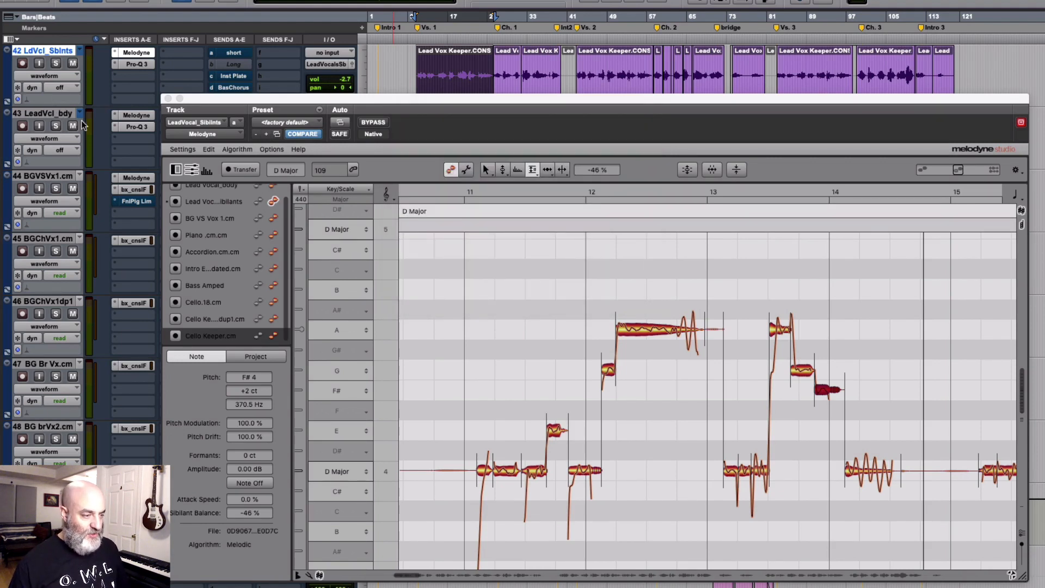
Set the sibilant balance of all notes on Lead Vocal_Sibilants to 100% and audition that track soloed
left_click(218, 203)
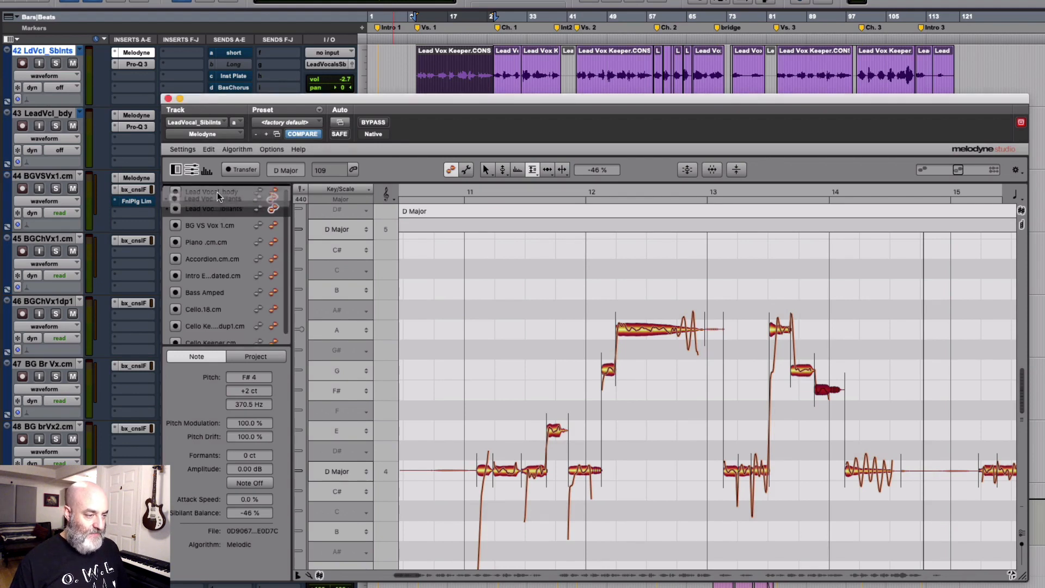
left_click(470, 321)
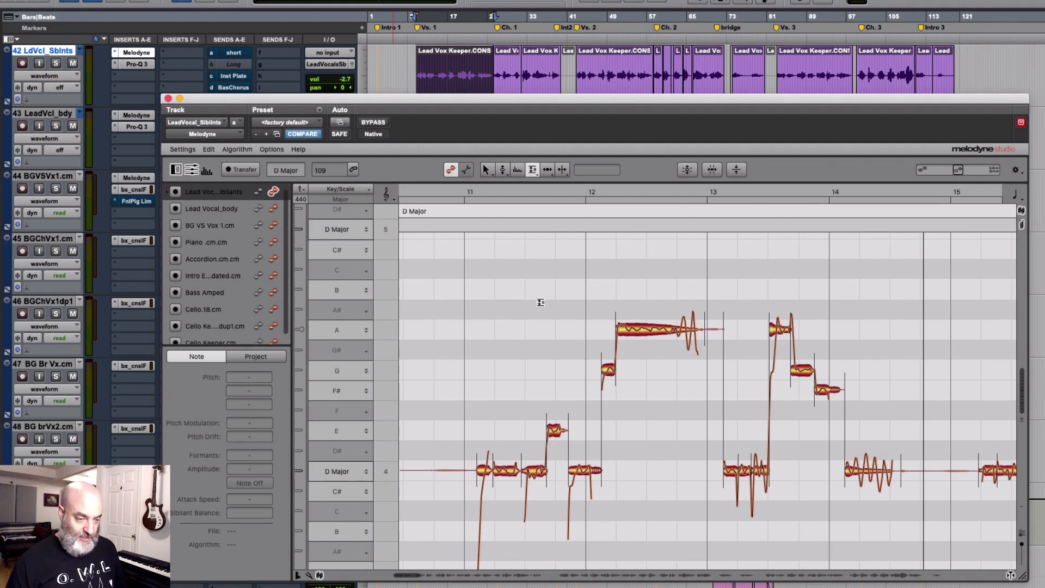
key("super+a")
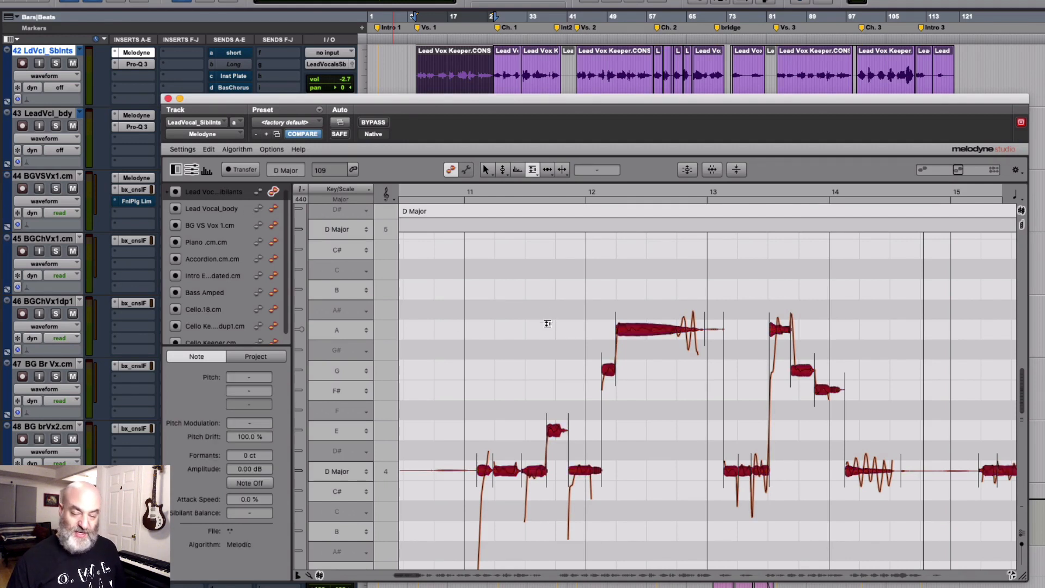
right_click(606, 446)
left_click(606, 448)
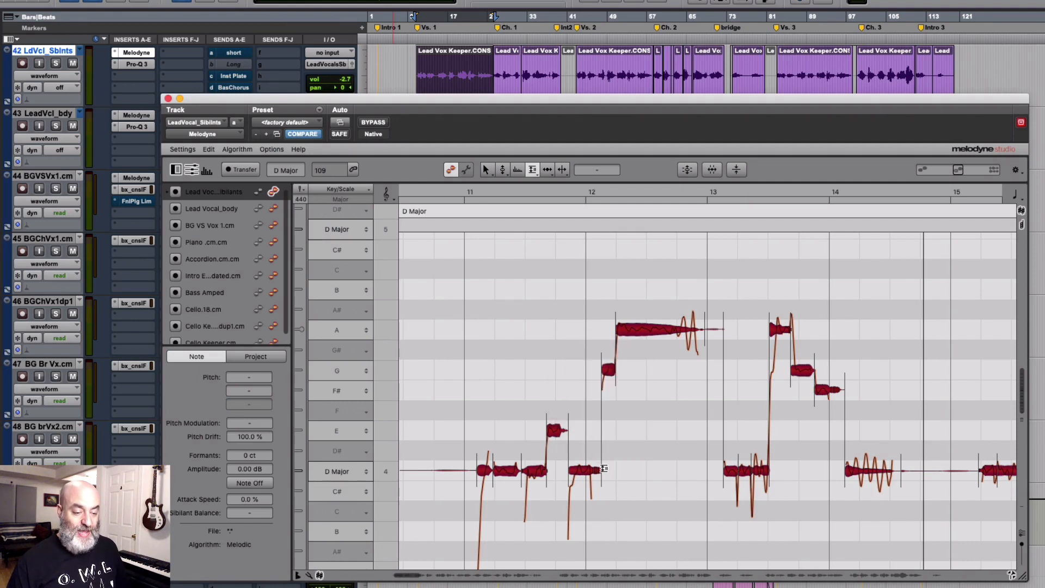
left_click(598, 469)
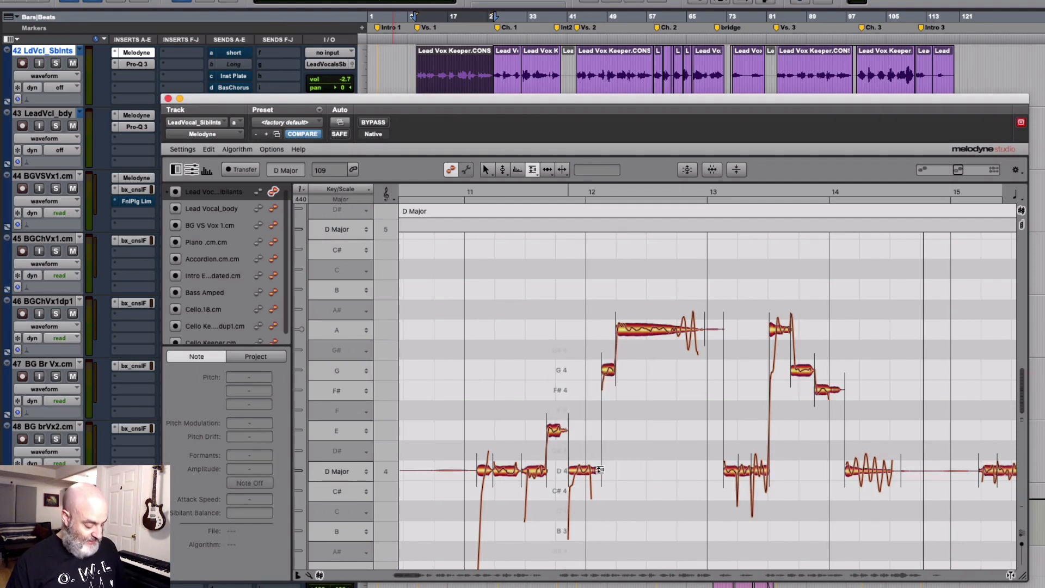
key("super+a")
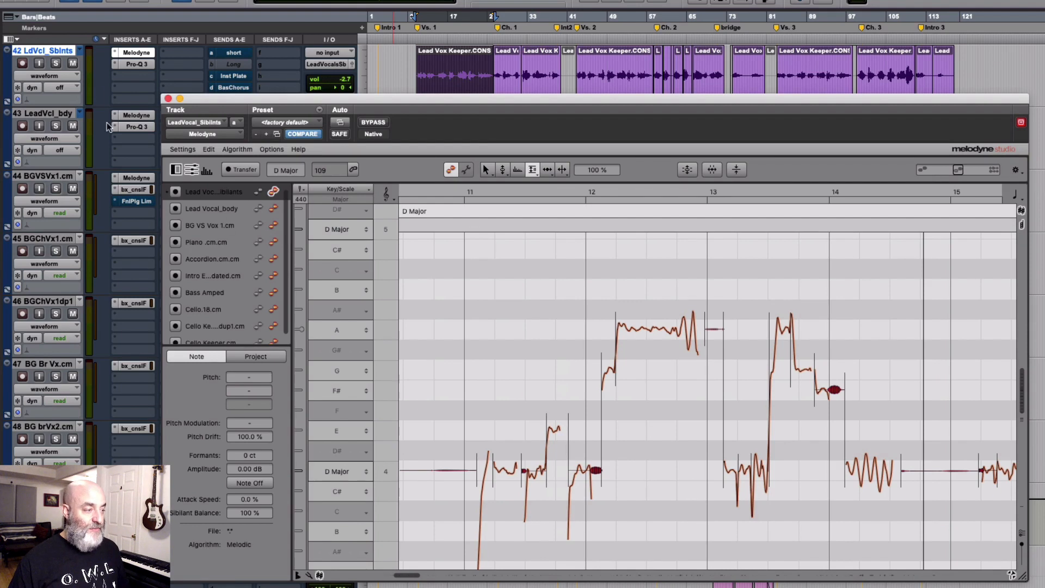
left_click(56, 64)
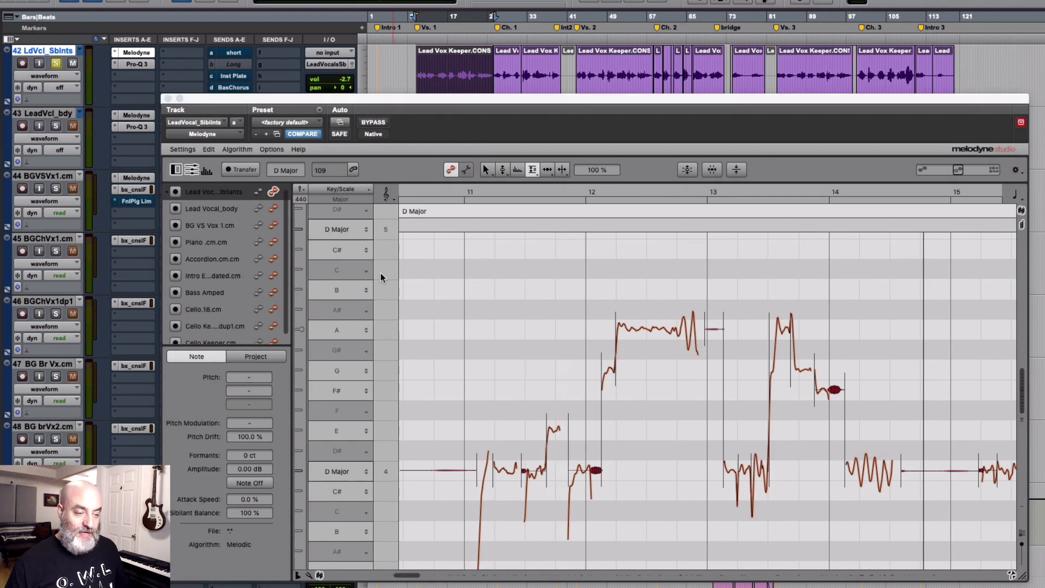
key("space")
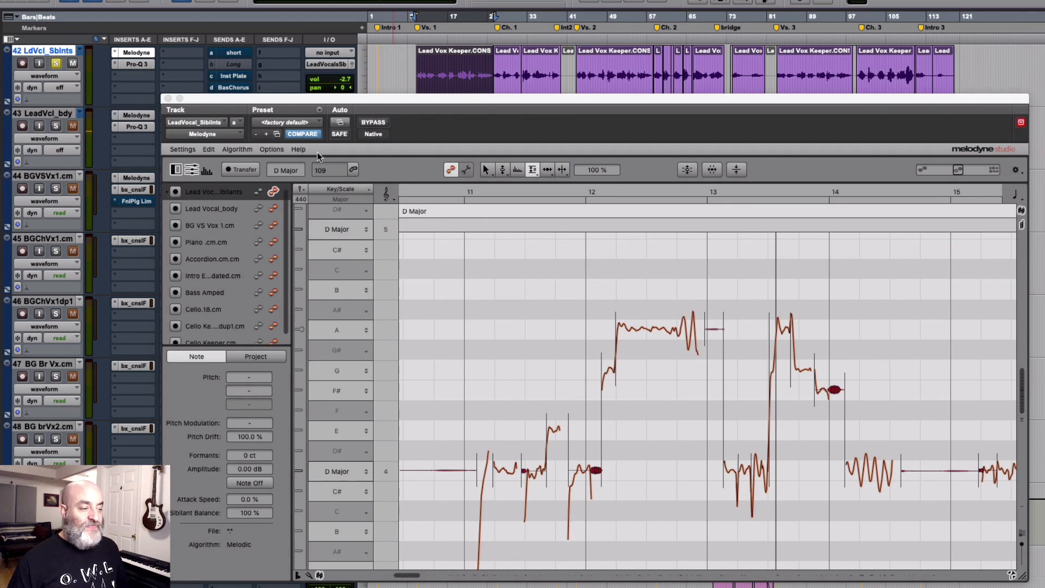
Open Lead Vocal_body for editing and set the sibilant balance of all its notes to -100%
left_click(273, 209)
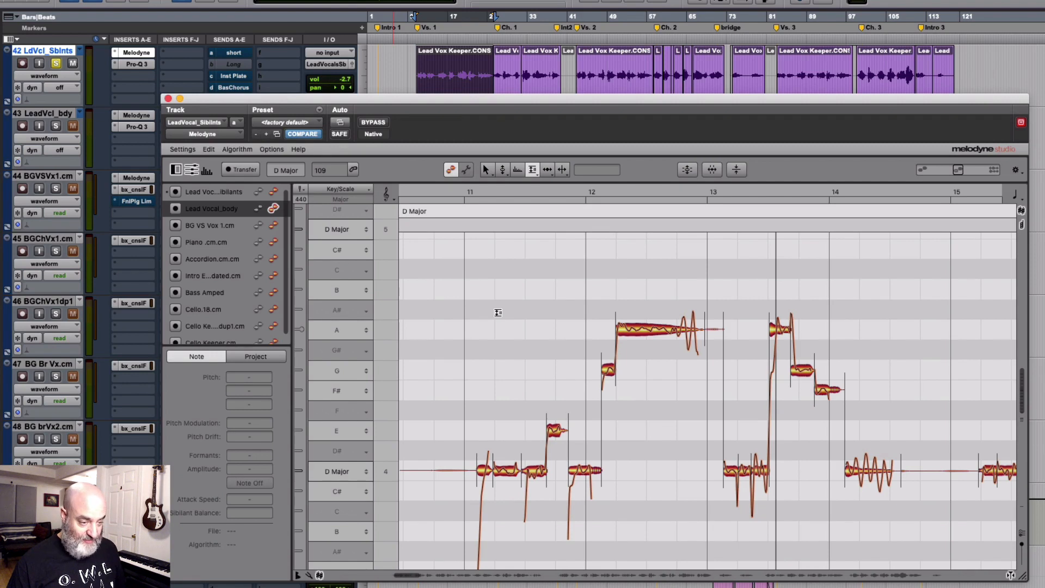
key("super+a")
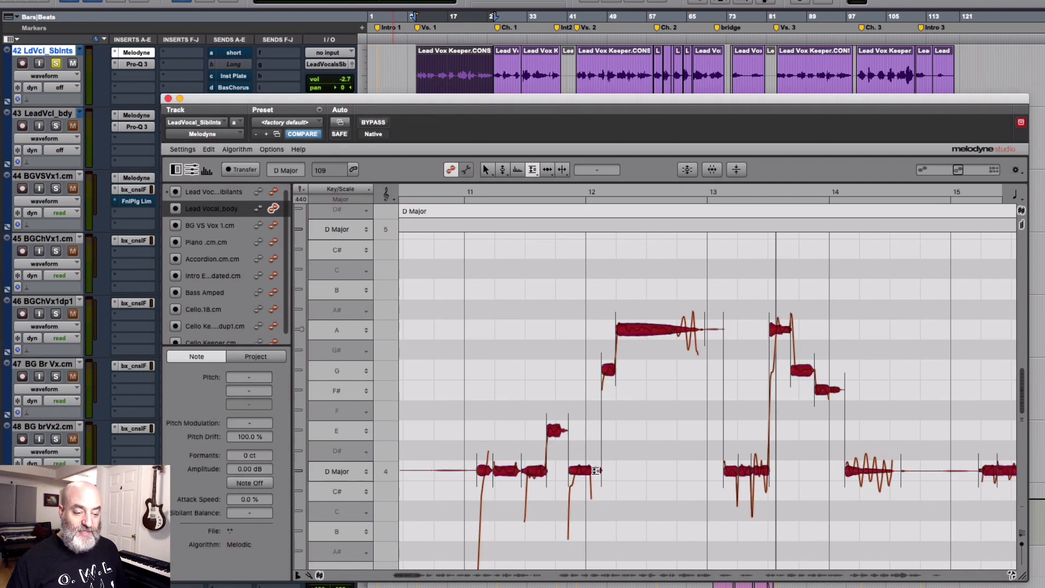
left_click_drag(598, 470, 603, 528)
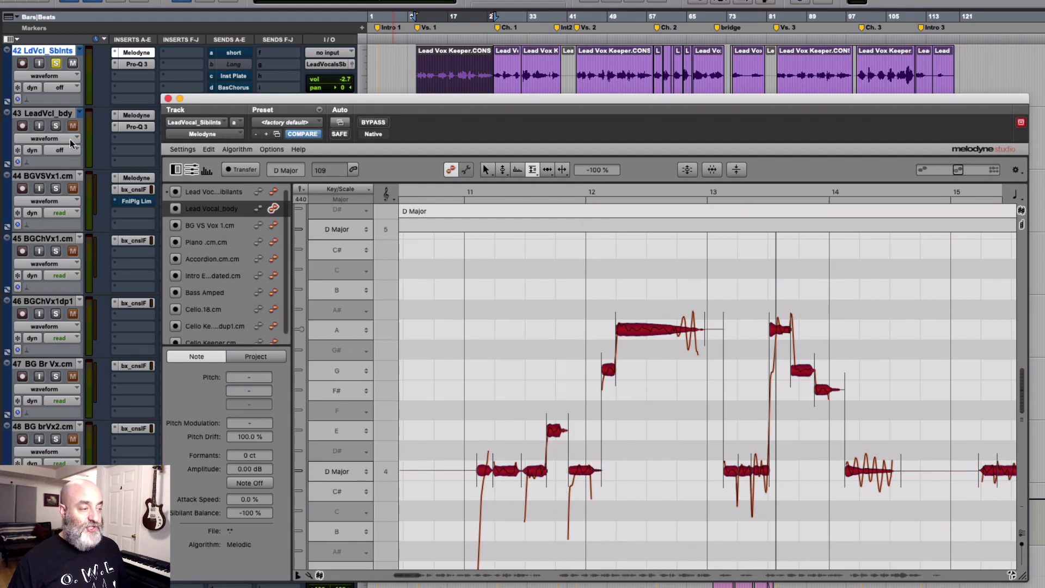
Audition Lead Vocal_body soloed, and play it together with Lead Vocal_Sibilants with solo off
left_click(57, 125)
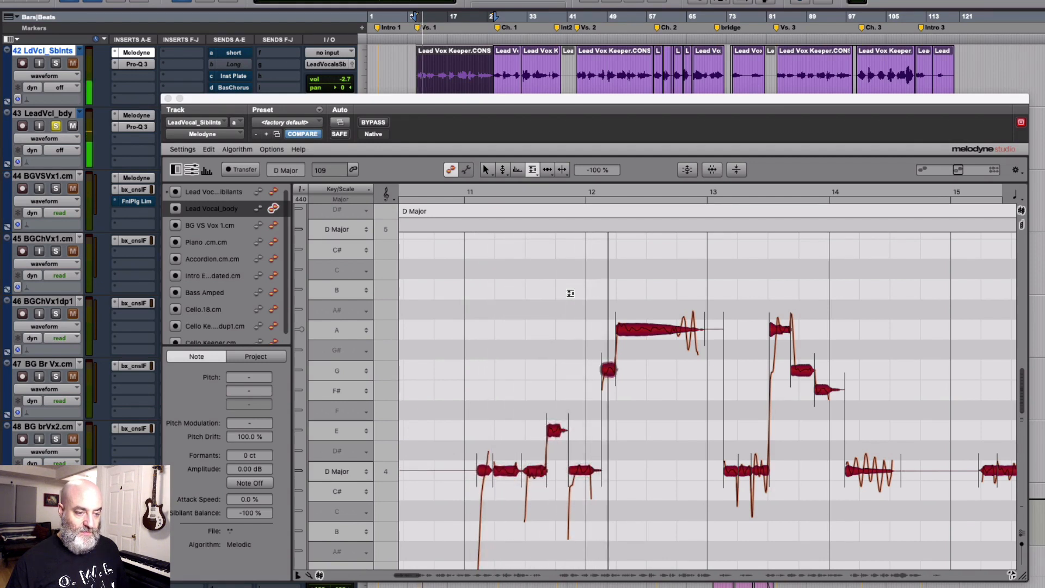
key("space")
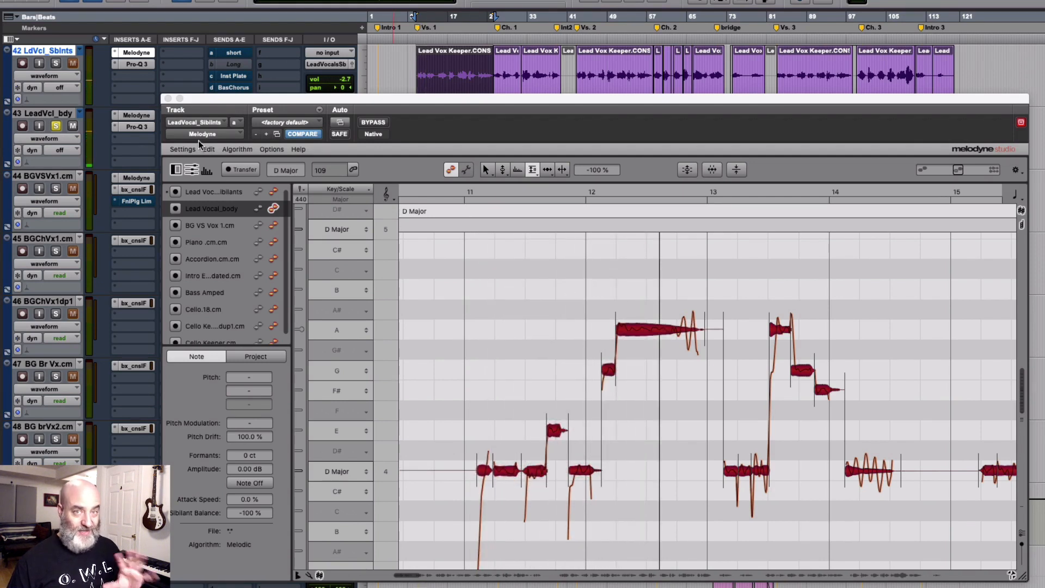
left_click(57, 125)
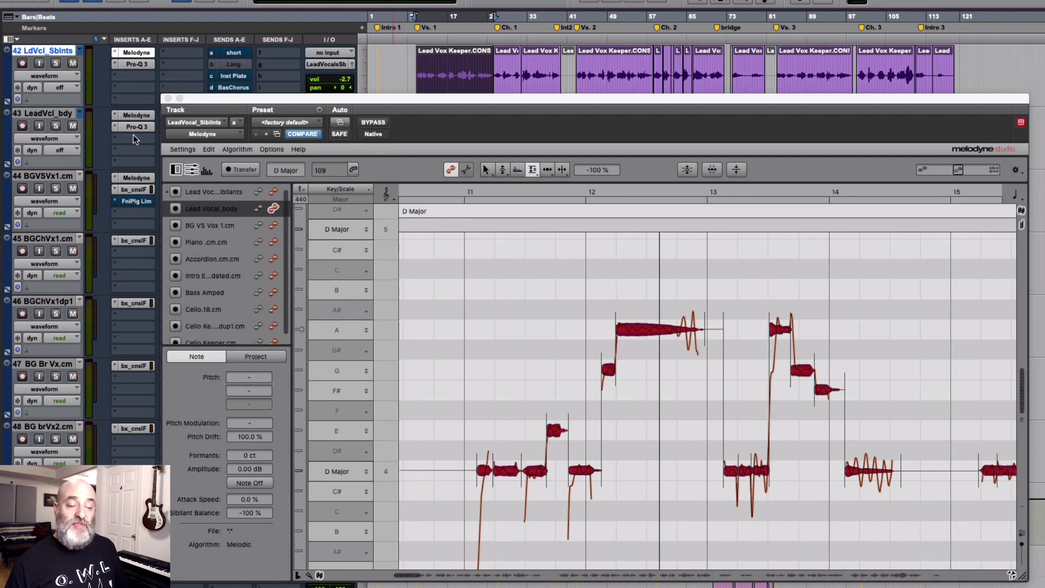
key("space")
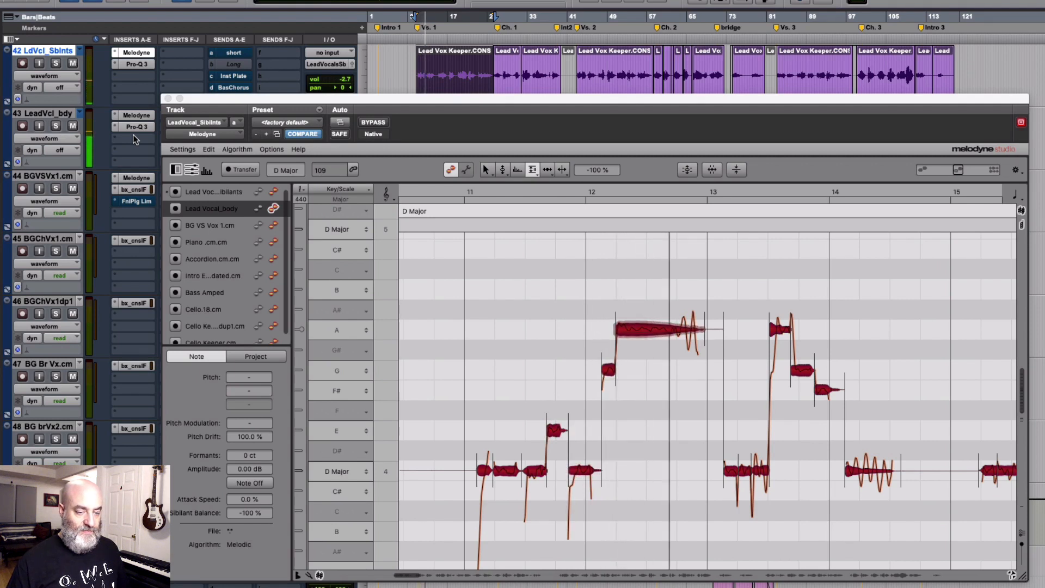
Stop playback and lower the Lead Vocal_Sibilants output level to -5.2 dB
key("space")
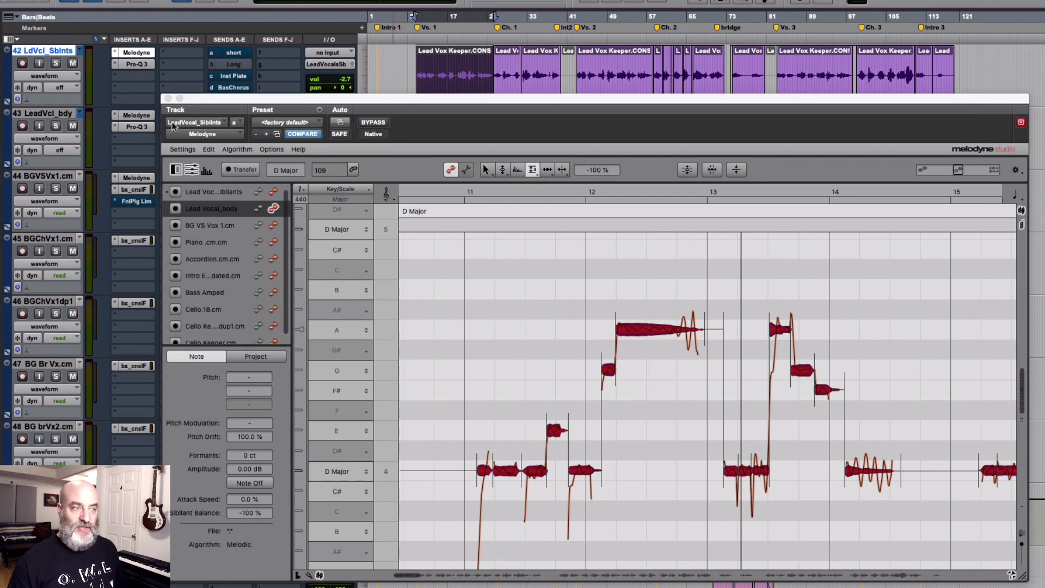
left_click(352, 64)
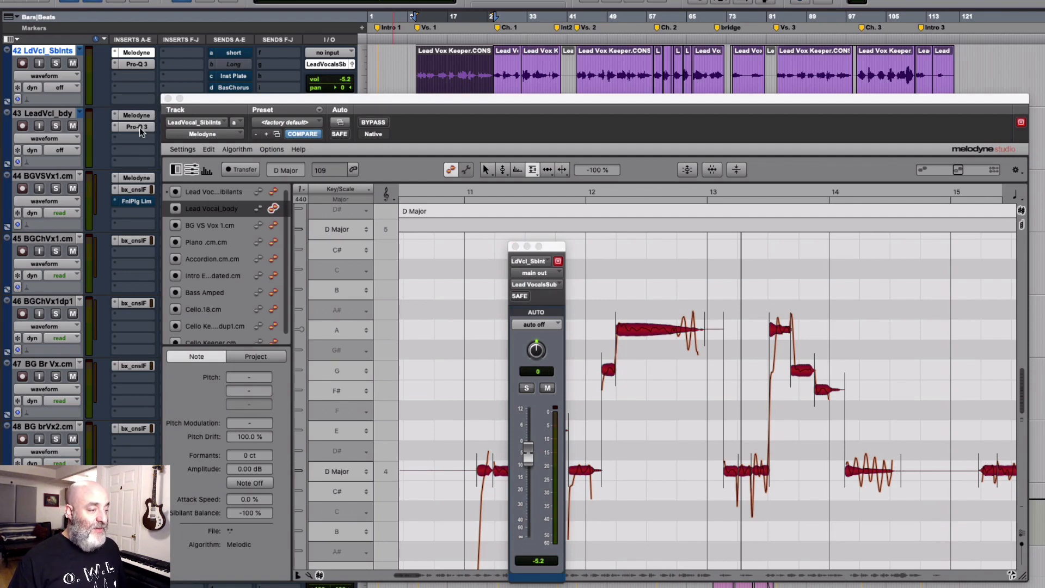
Add a high shelf to Lead Vocal_body's Pro-Q 3, boosted by about 5 dB, and move its frequency slightly below 1675.5 Hz
left_click(138, 126)
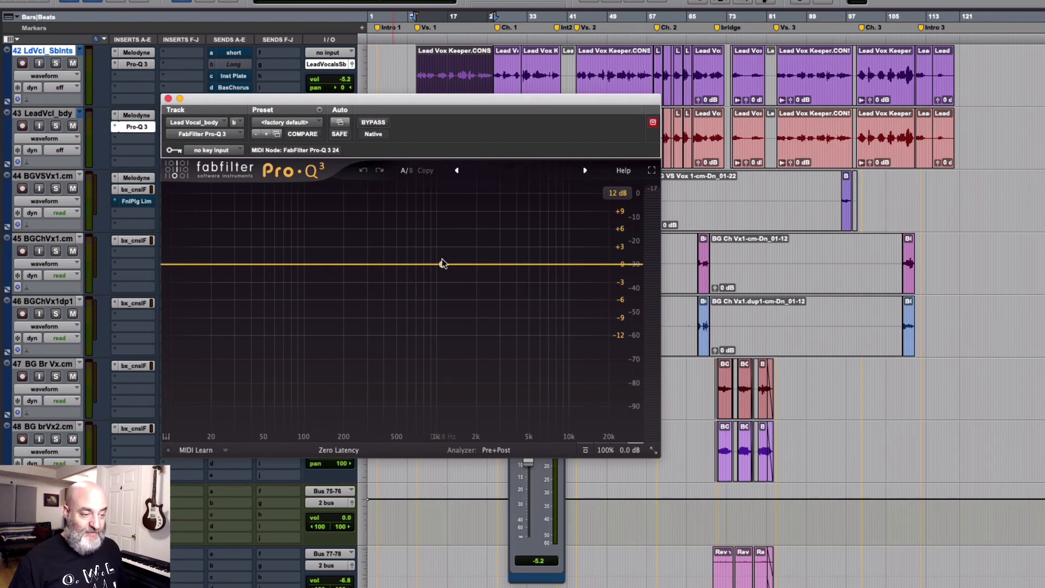
left_click(466, 265)
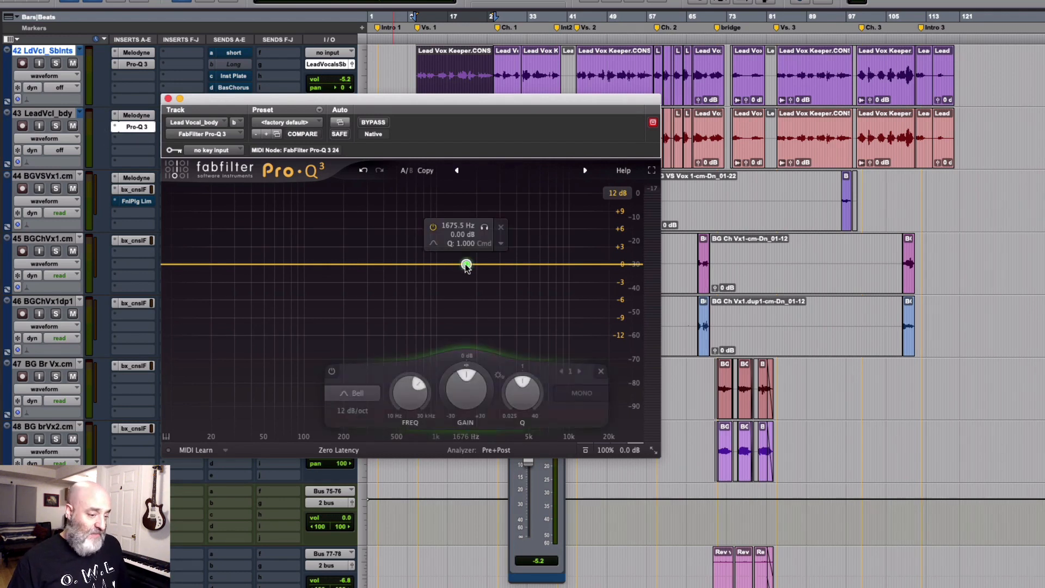
right_click(466, 265)
mouse_move(506, 319)
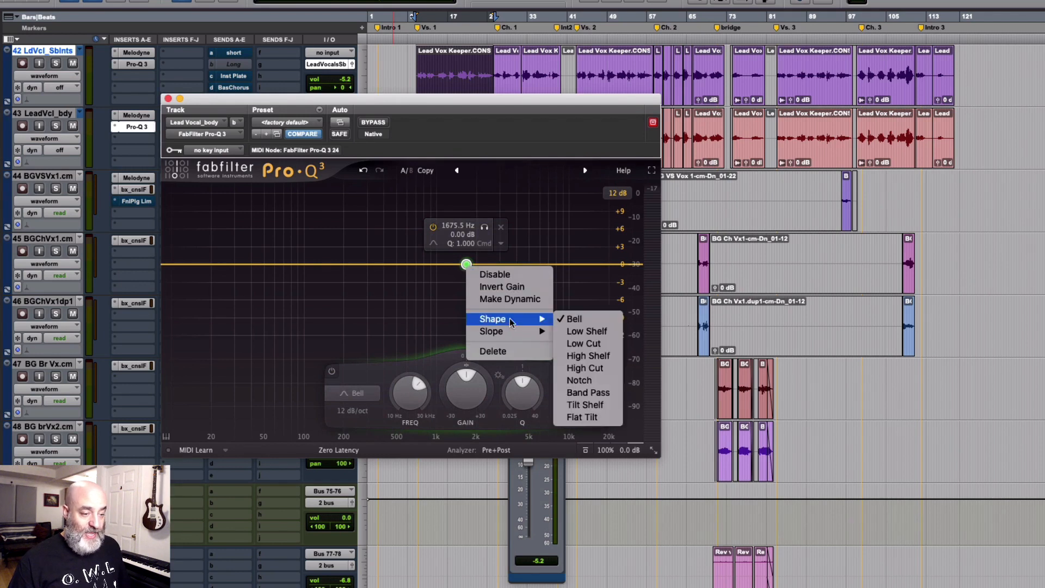
left_click(587, 355)
mouse_move(469, 381)
left_mouse_down()
mouse_move(477, 340)
mouse_move(463, 364)
left_mouse_up()
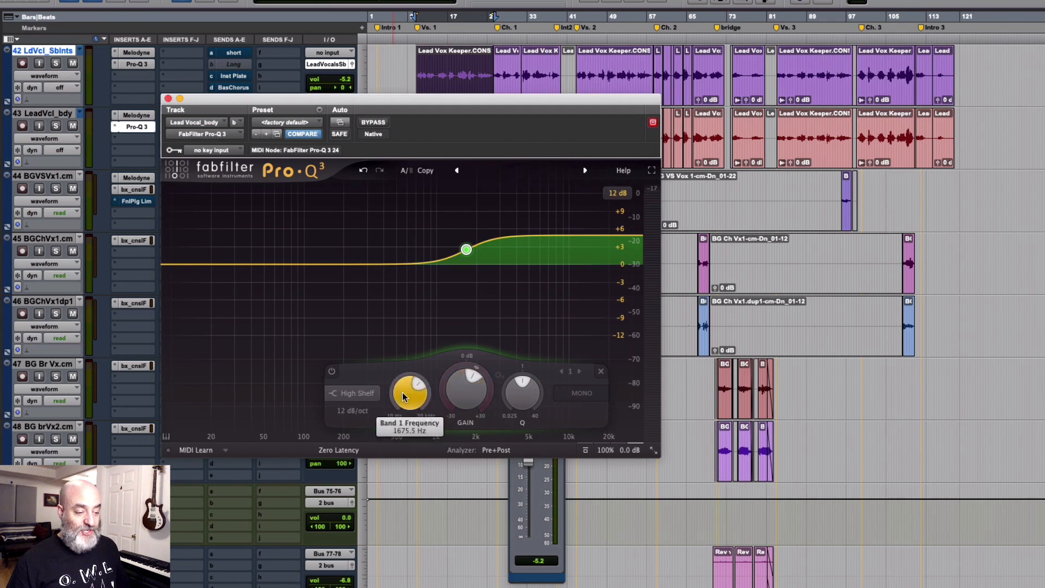
left_click_drag(404, 399, 401, 413)
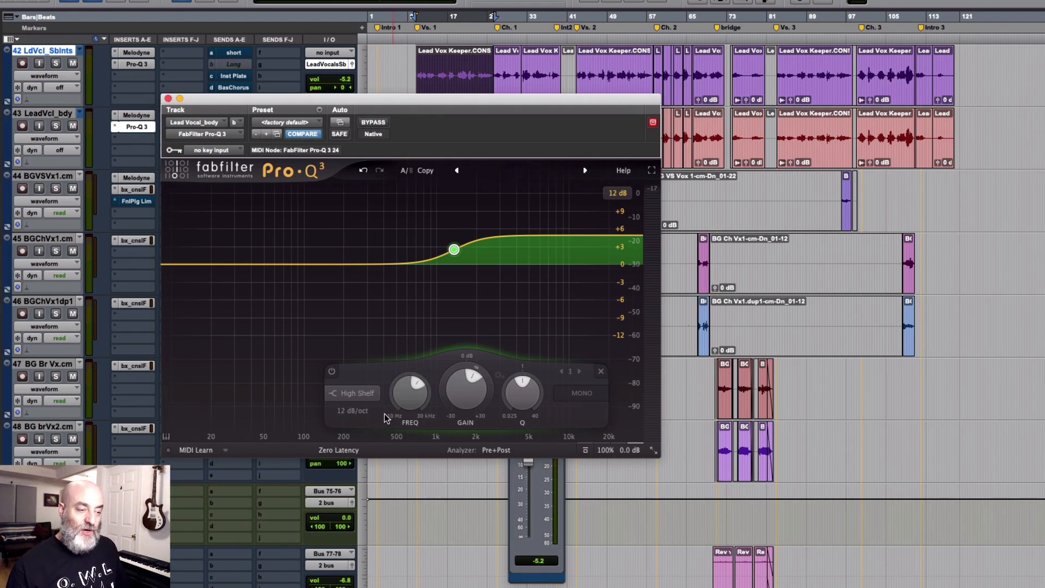
Play the vocals while trimming the high shelf gain slightly, and close the equalizer
key("space")
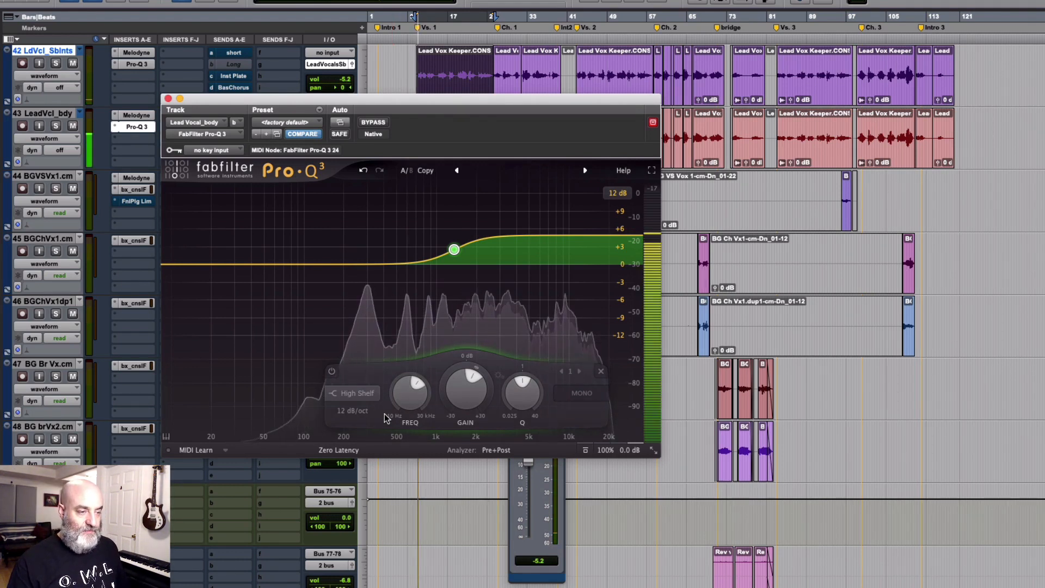
mouse_move(450, 388)
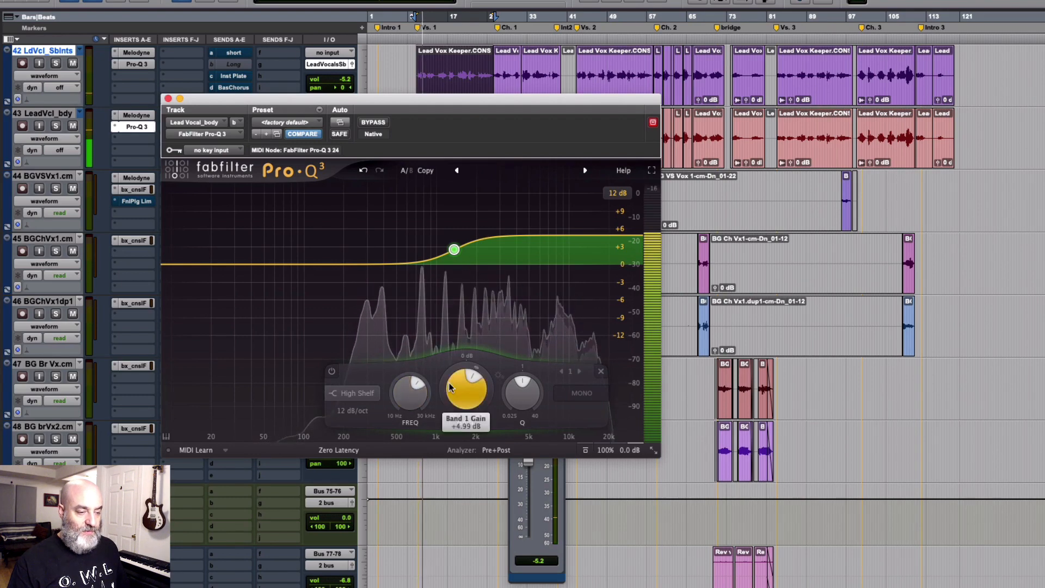
left_click_drag(450, 388, 450, 394)
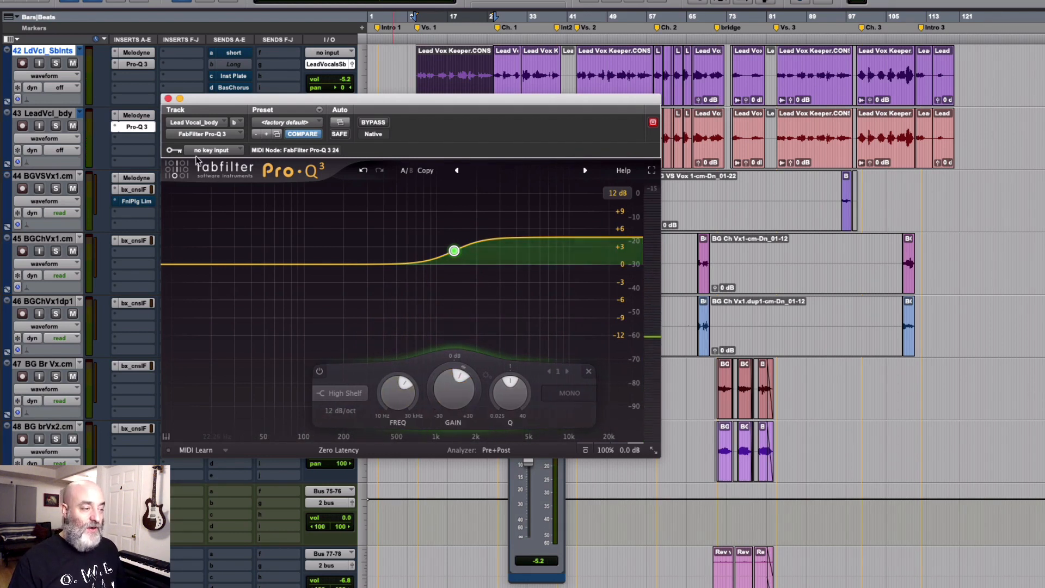
left_click(169, 98)
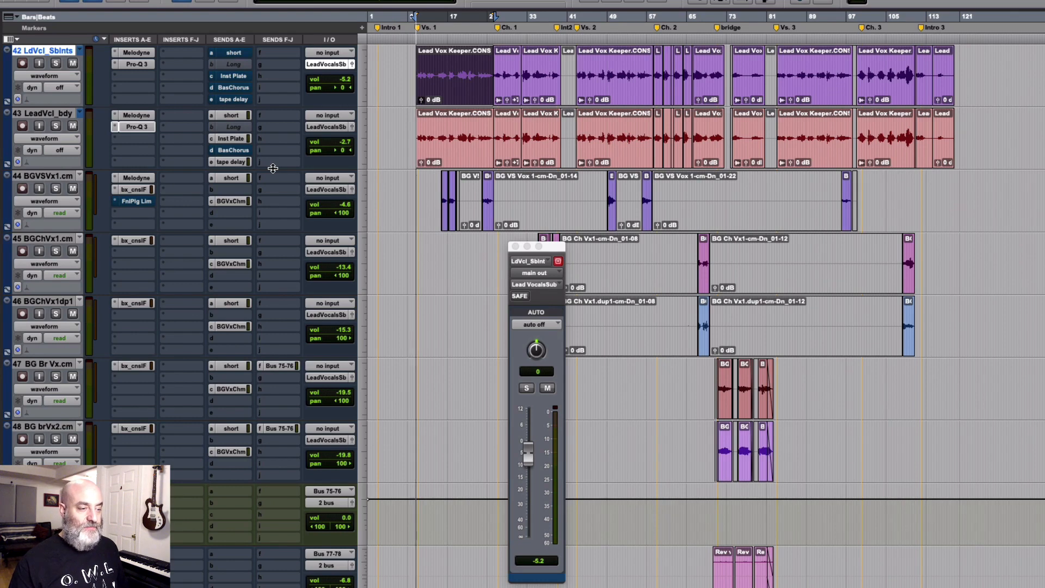
key("space")
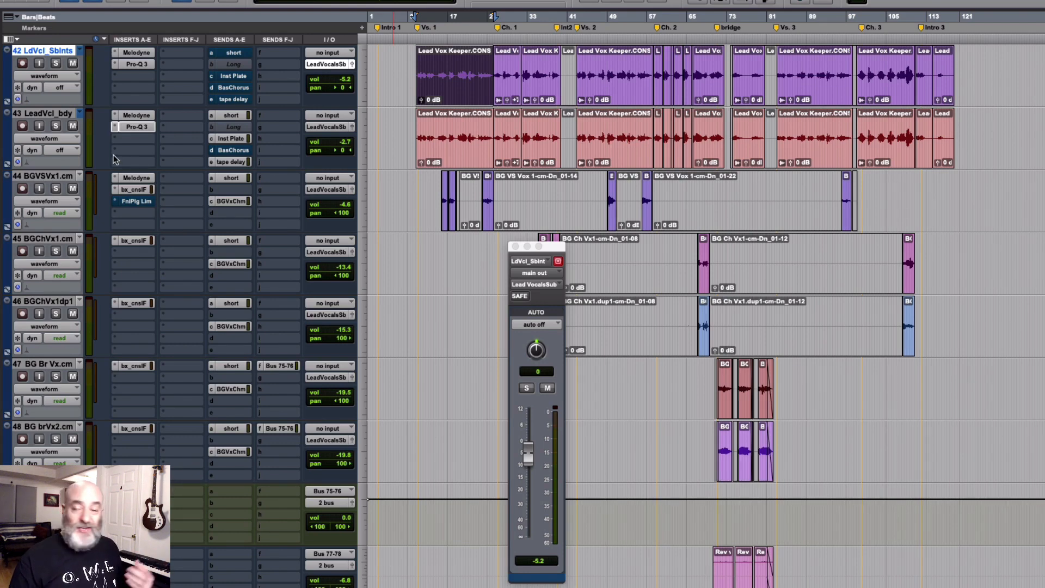
Insert UAD Thermionic Culture Vulture (mono) after the Pro-Q 3 on Lead Vocal_body
left_click(117, 139)
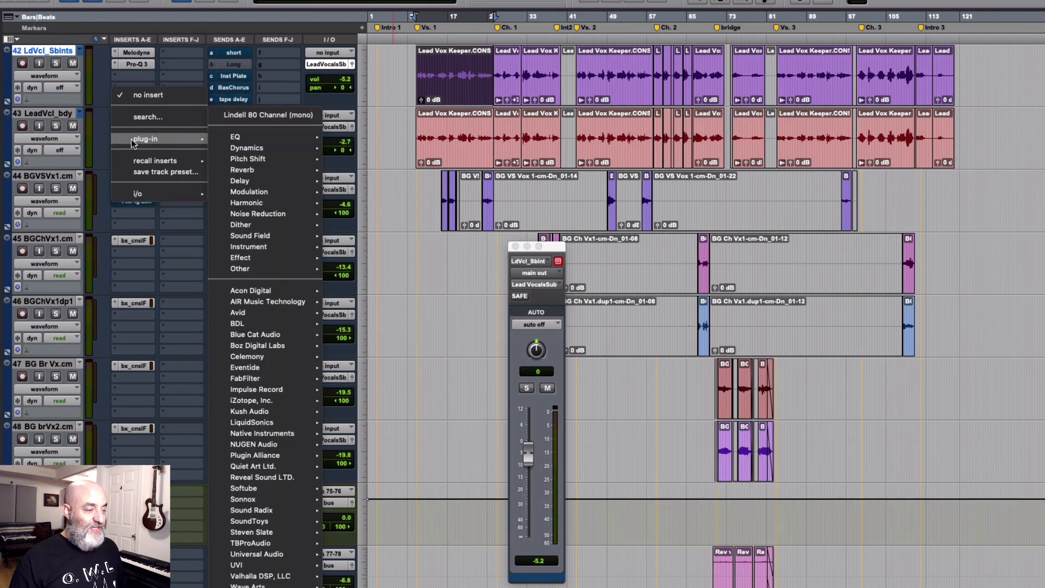
mouse_move(240, 161)
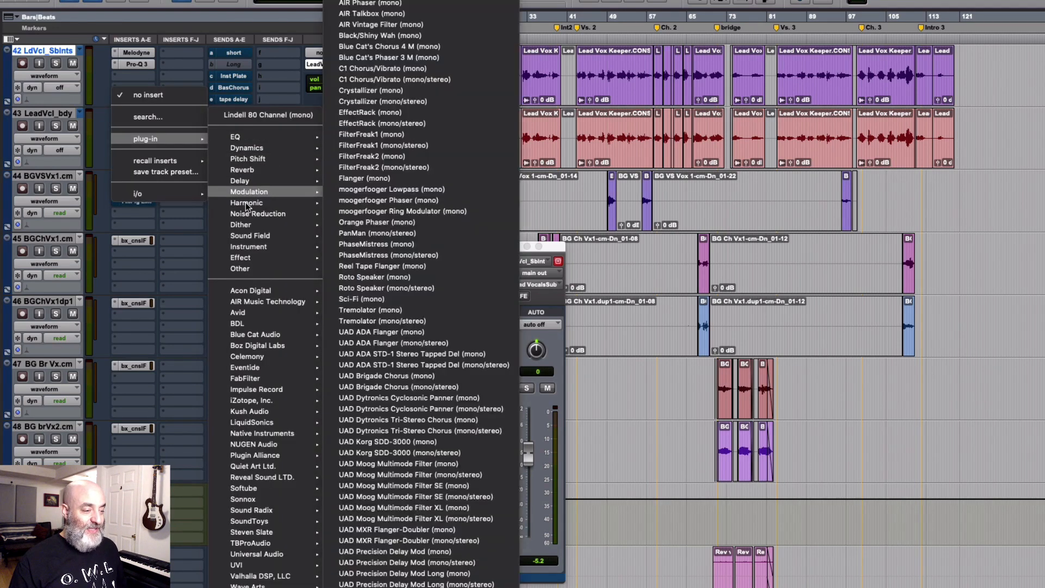
mouse_move(253, 202)
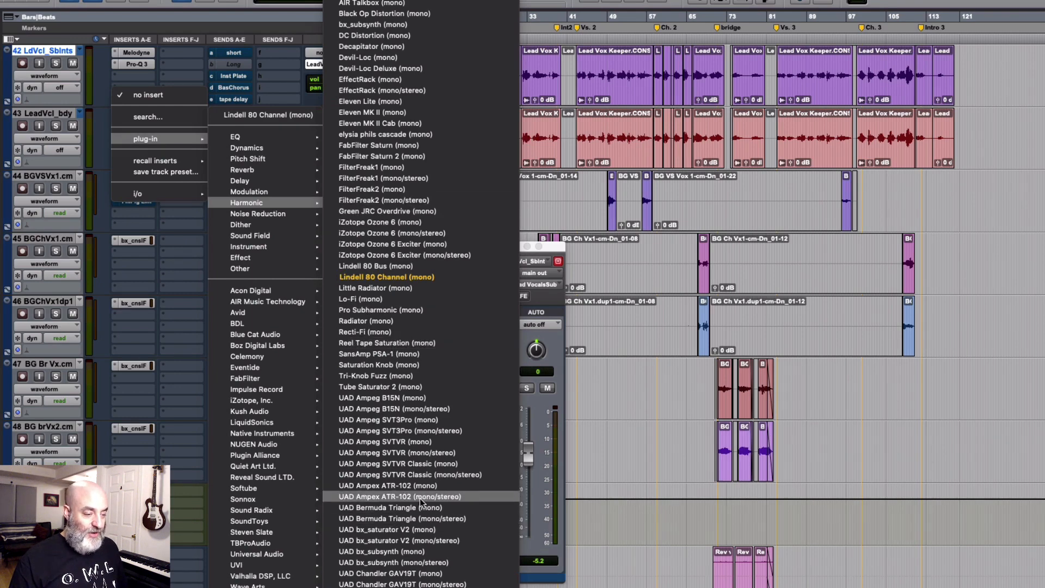
scroll(414, 572, "down", 5)
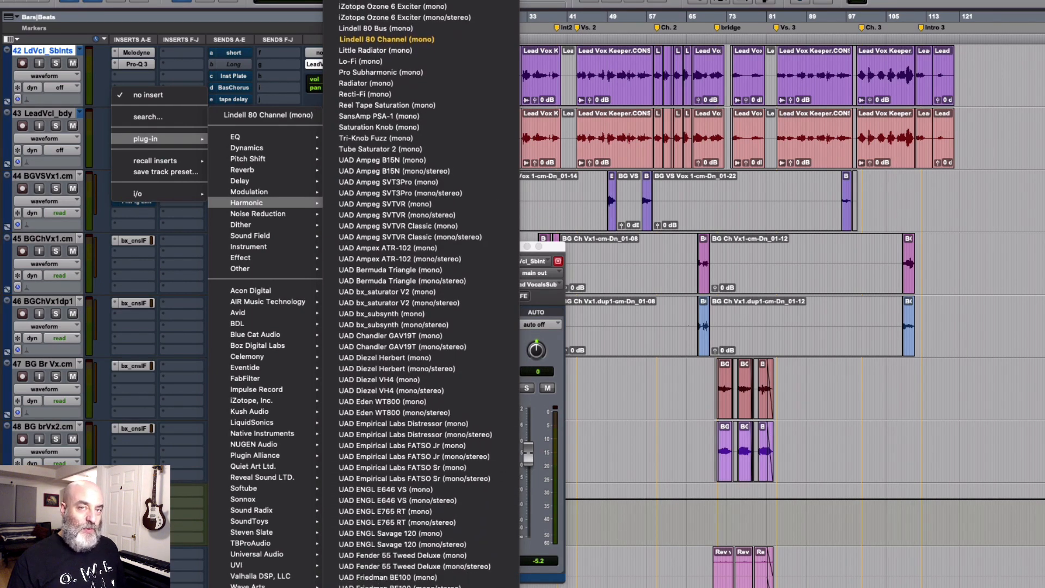
scroll(414, 572, "down", 9)
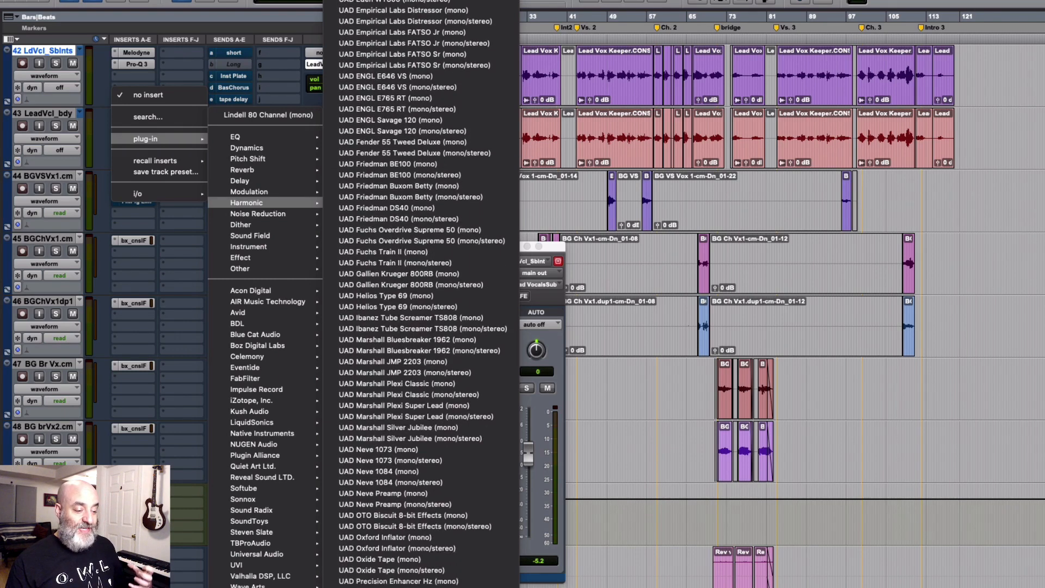
scroll(413, 572, "down", 9)
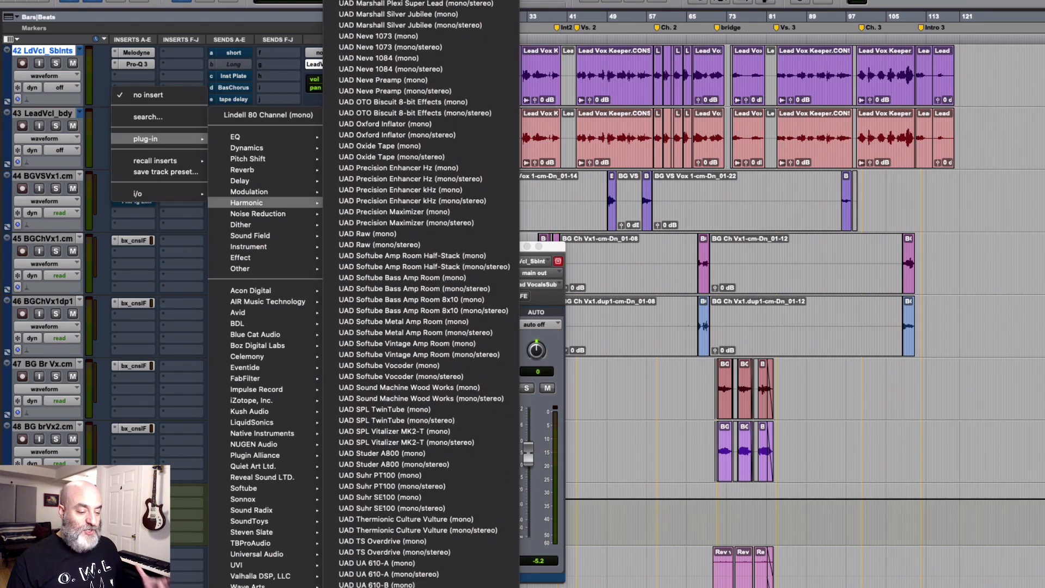
scroll(413, 572, "down", 2)
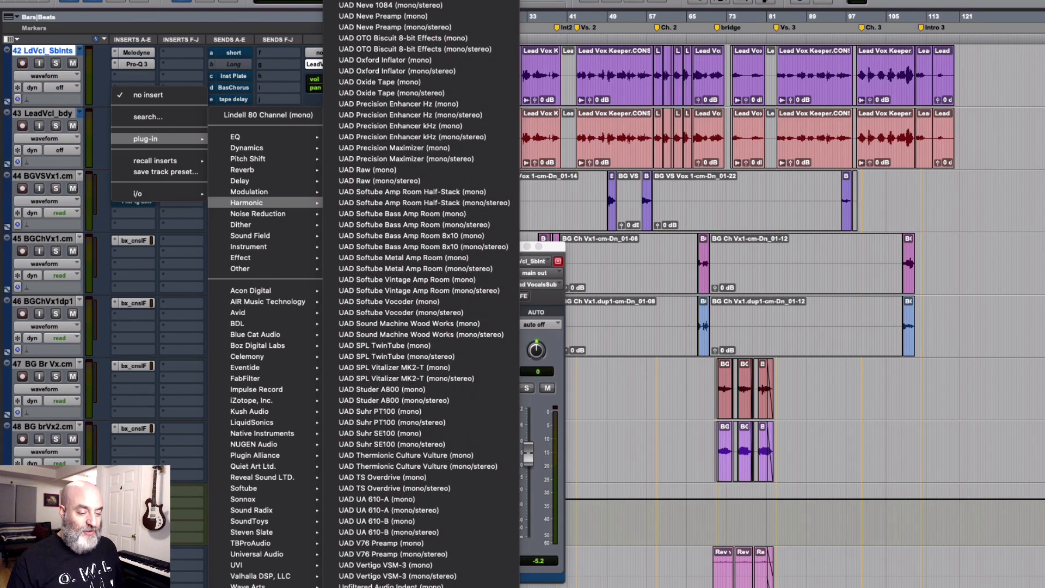
left_click(420, 456)
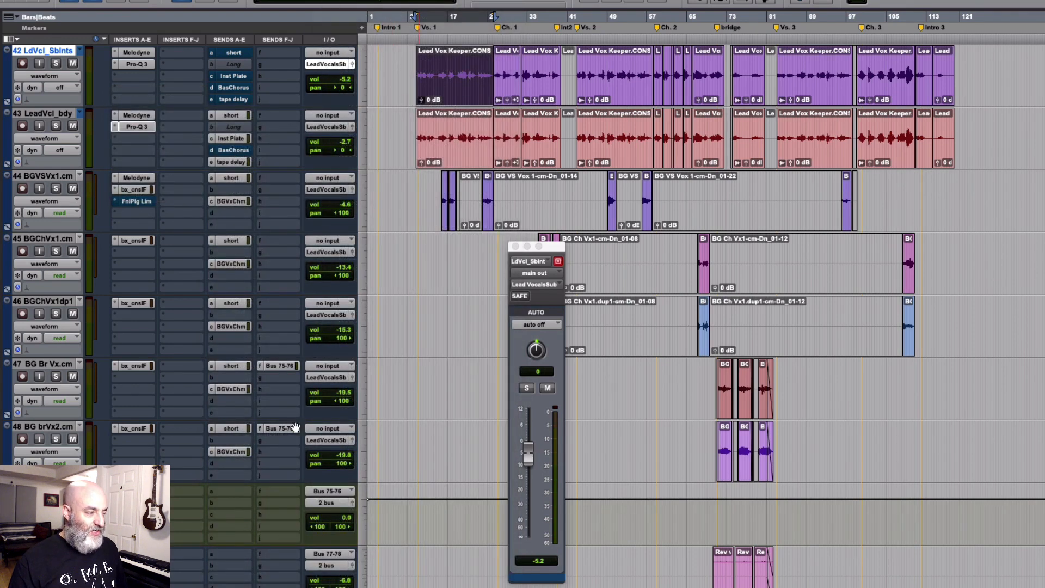
left_click(51, 115)
left_click_drag(329, 102, 440, 187)
Adjust the Culture Vulture's drive, set its distortion type to P1, audition the vocals, and close the plug-in
left_click_drag(347, 272, 368, 259)
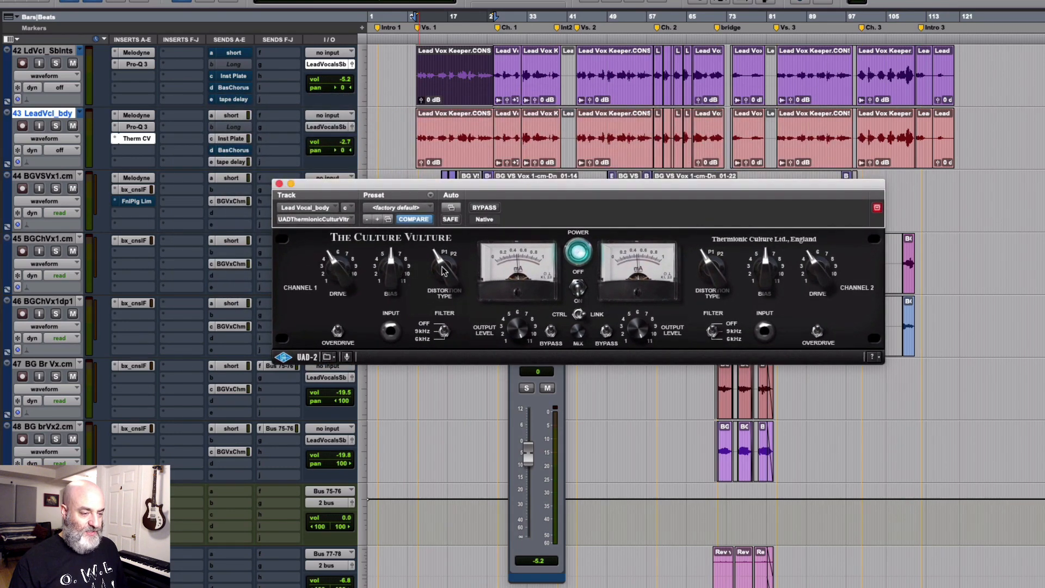
left_click(449, 251)
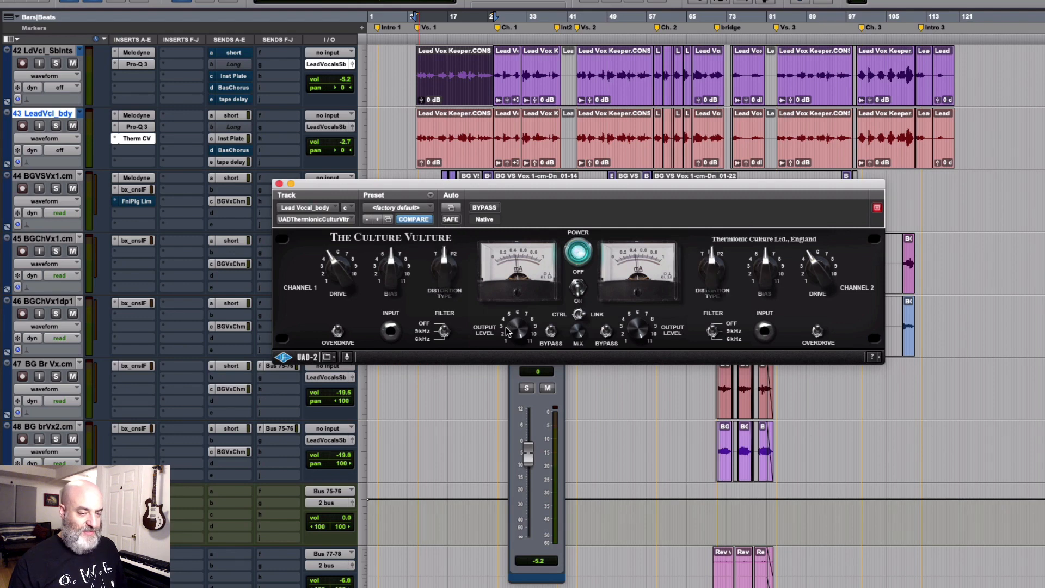
key("space")
left_click_drag(512, 327, 512, 398)
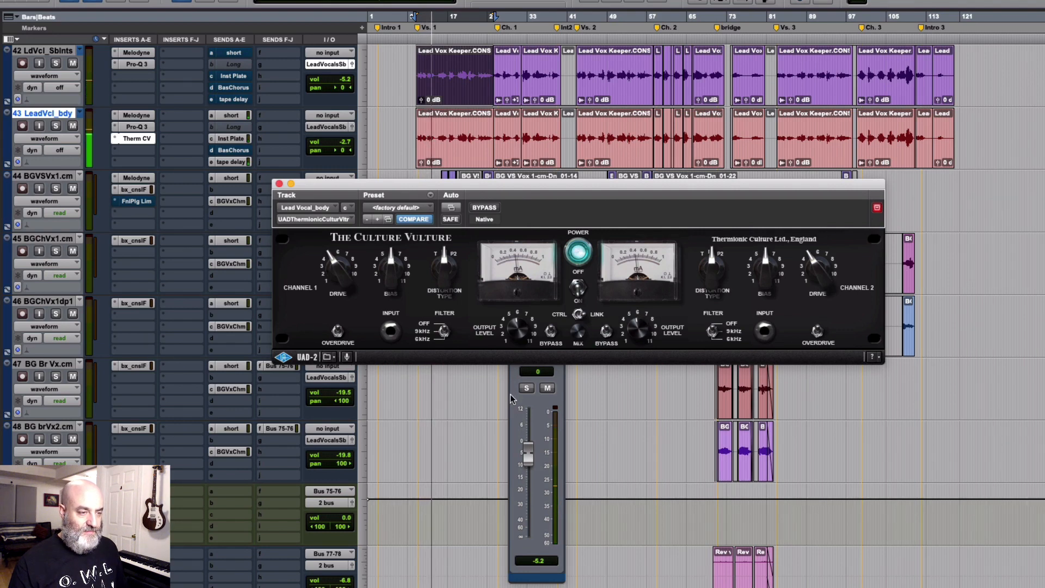
key("space")
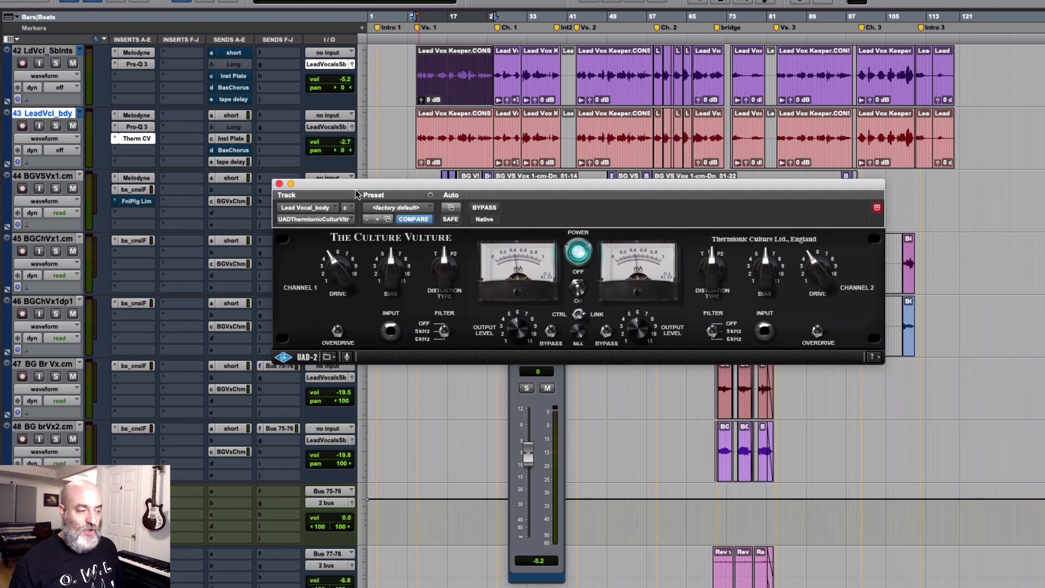
left_click(280, 184)
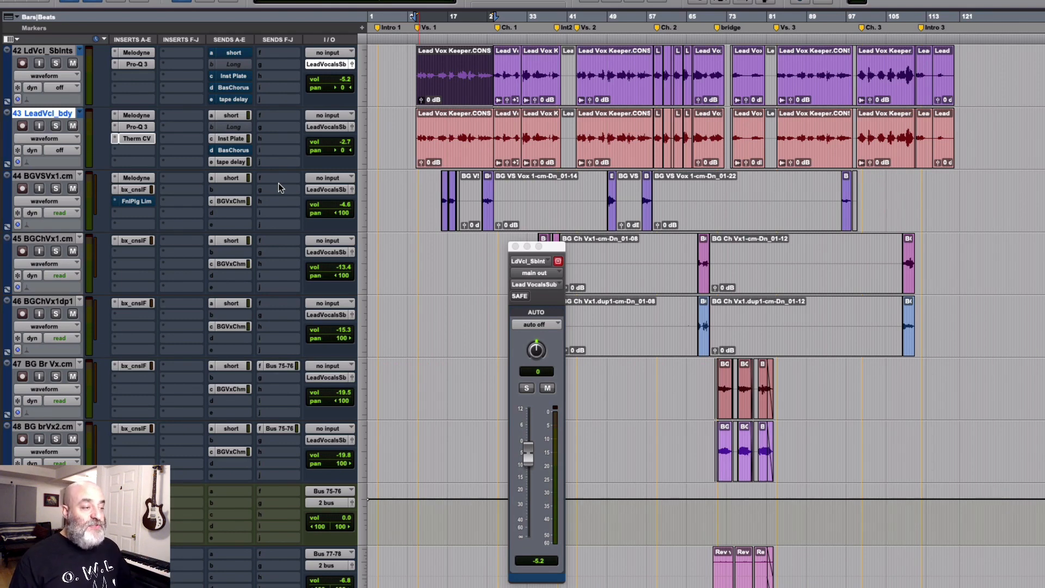
Open Lead Vocal_Sibilants for editing in Melodyne and play through the phrase around bars 11 to 15
left_click(139, 54)
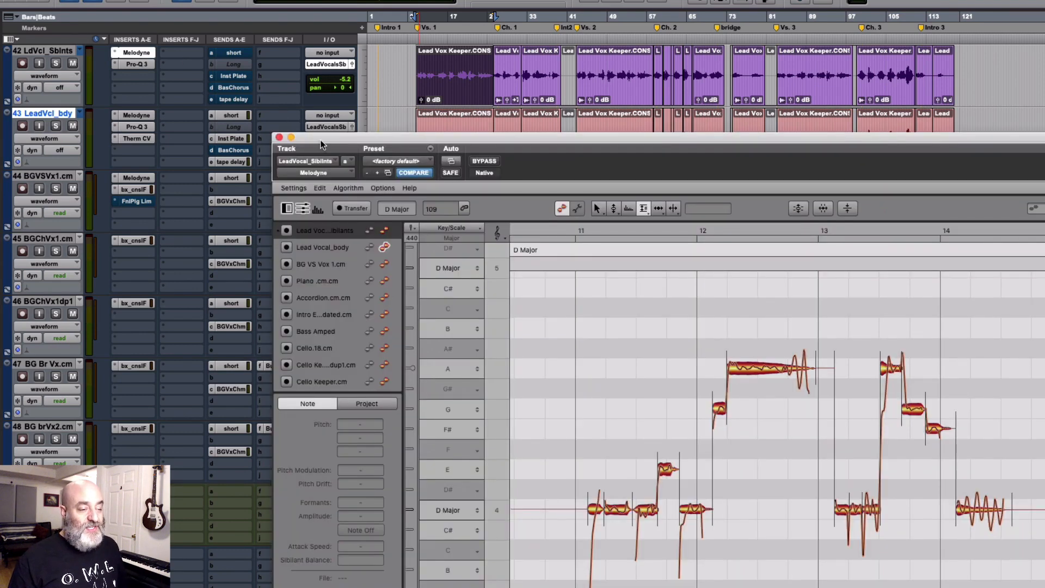
left_click_drag(296, 134, 218, 101)
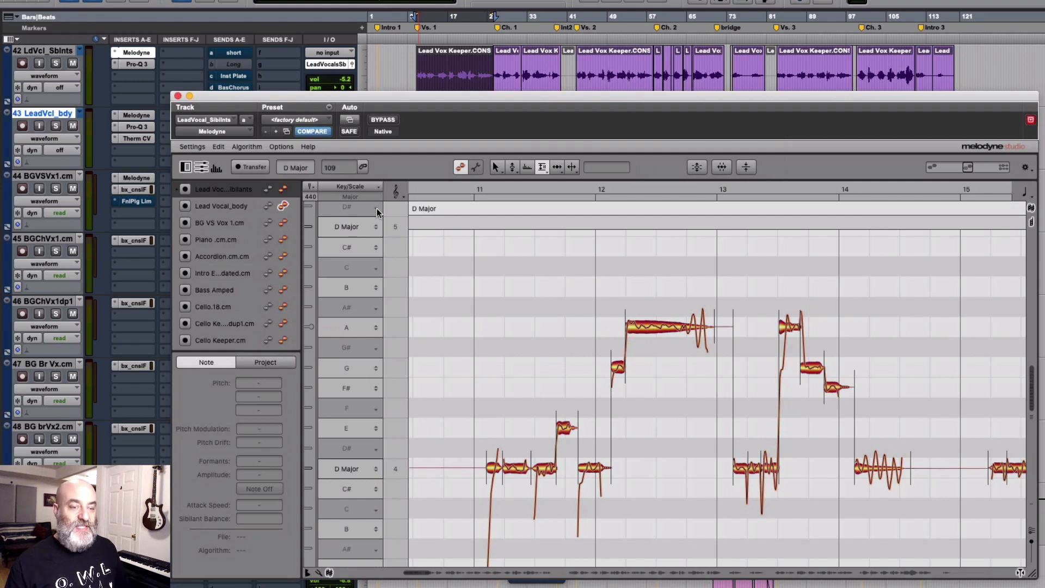
left_click(283, 189)
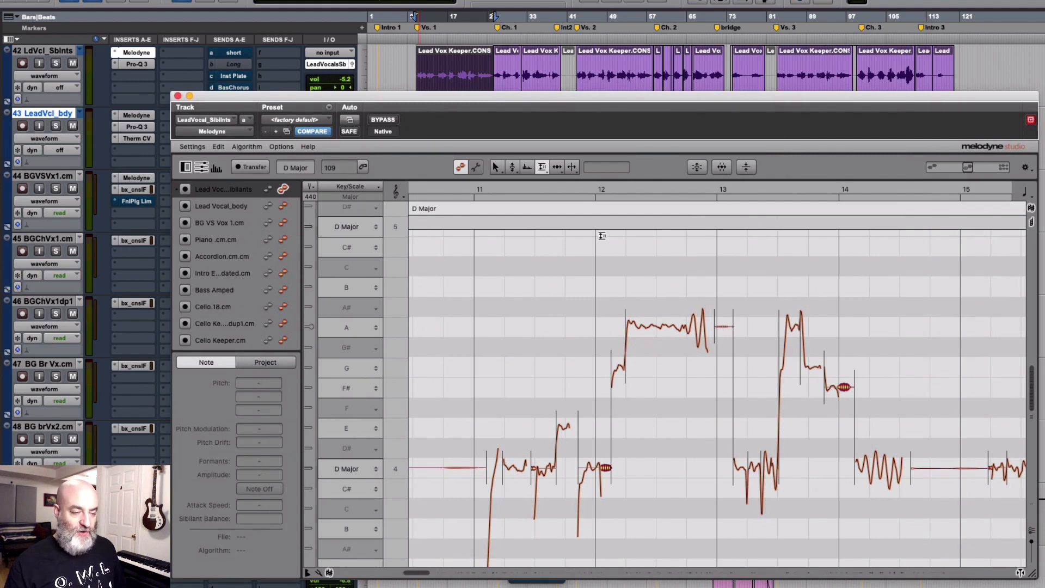
key("space")
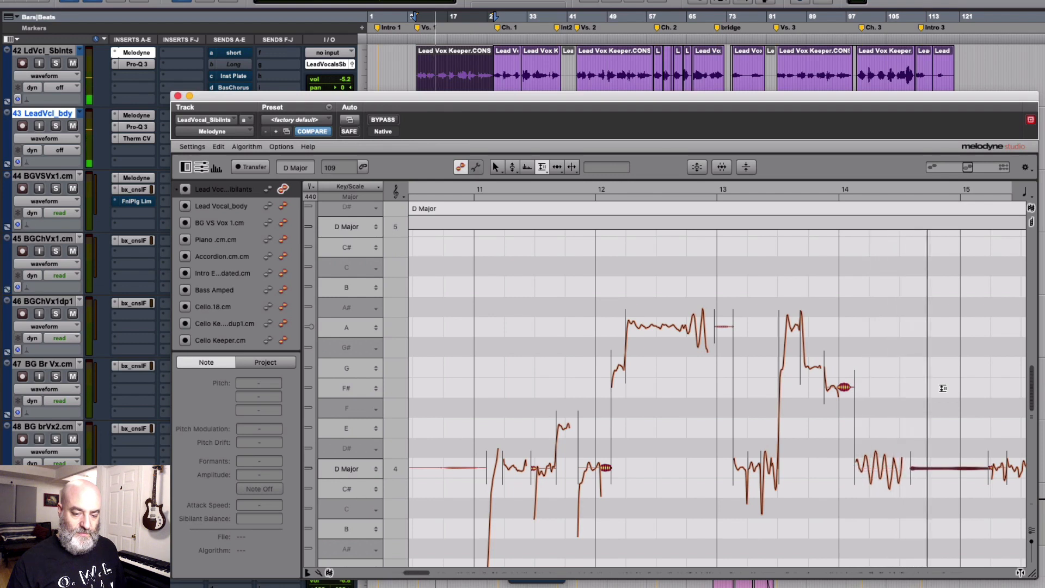
key("space")
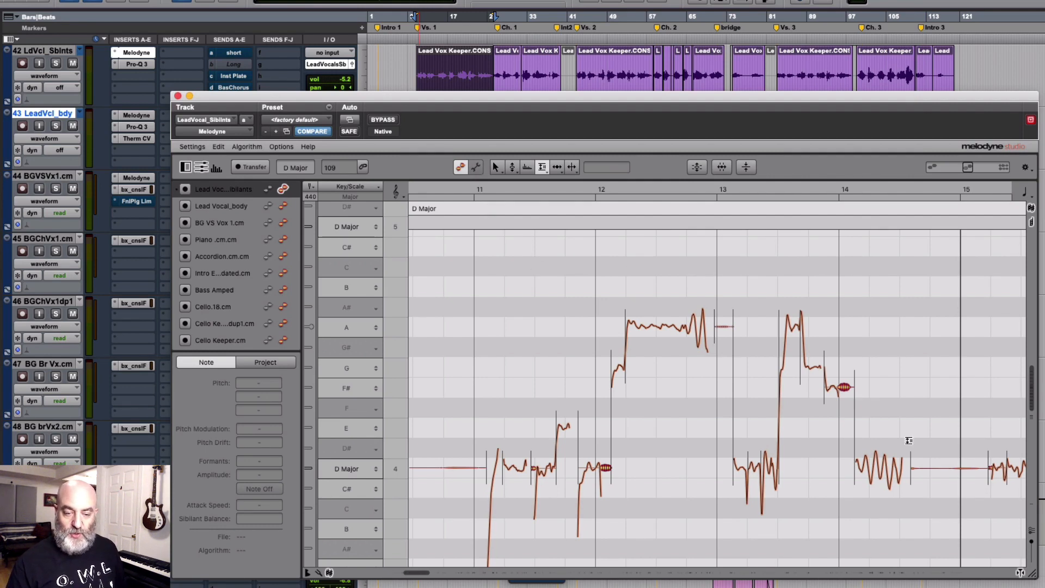
In Note Assignment mode, move the separation before the breath between bars 14 and 15 back to the end of the sung note
left_click(925, 469)
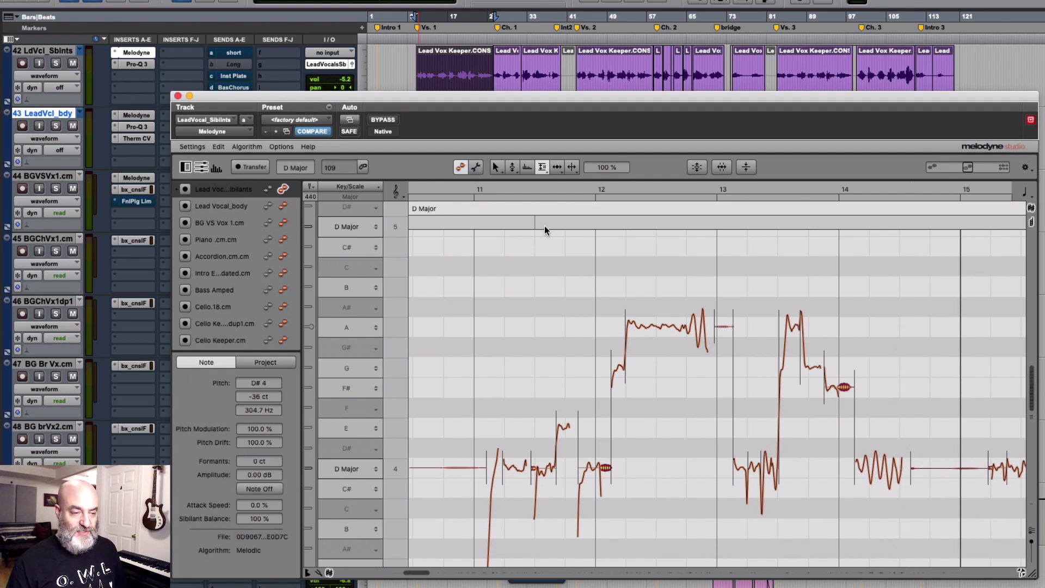
left_click(477, 168)
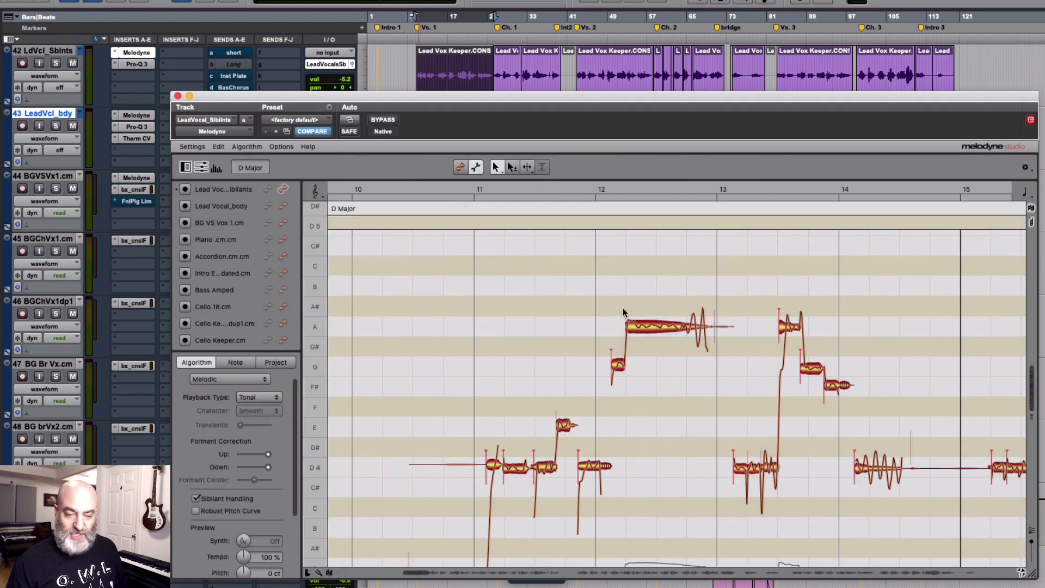
left_click_drag(904, 425, 998, 502)
scroll(917, 427, "right", 2)
scroll(918, 427, "down", 1)
scroll(917, 429, "down", 2)
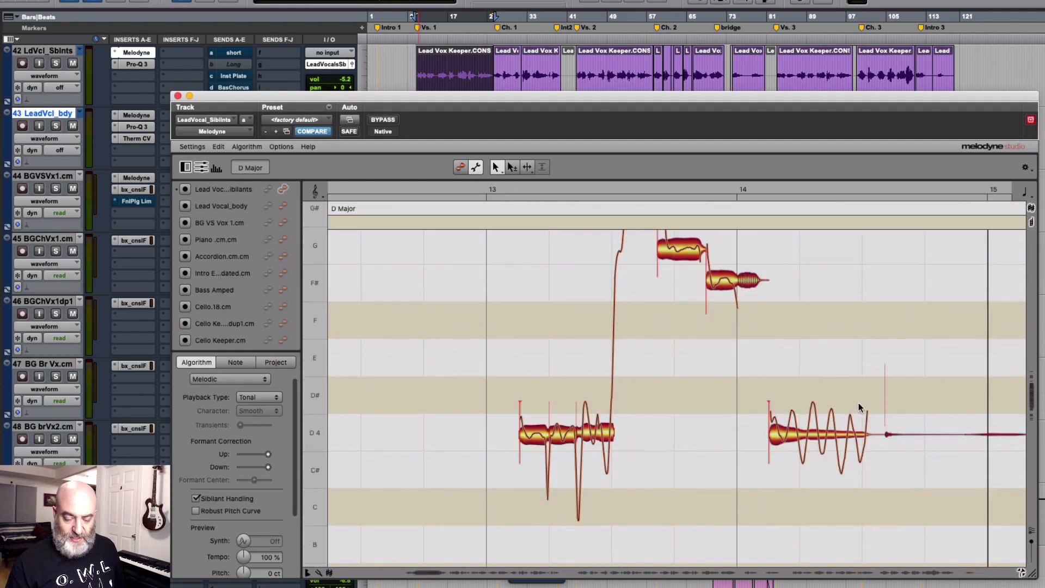
left_click_drag(851, 402, 910, 427)
scroll(910, 427, "right", 3)
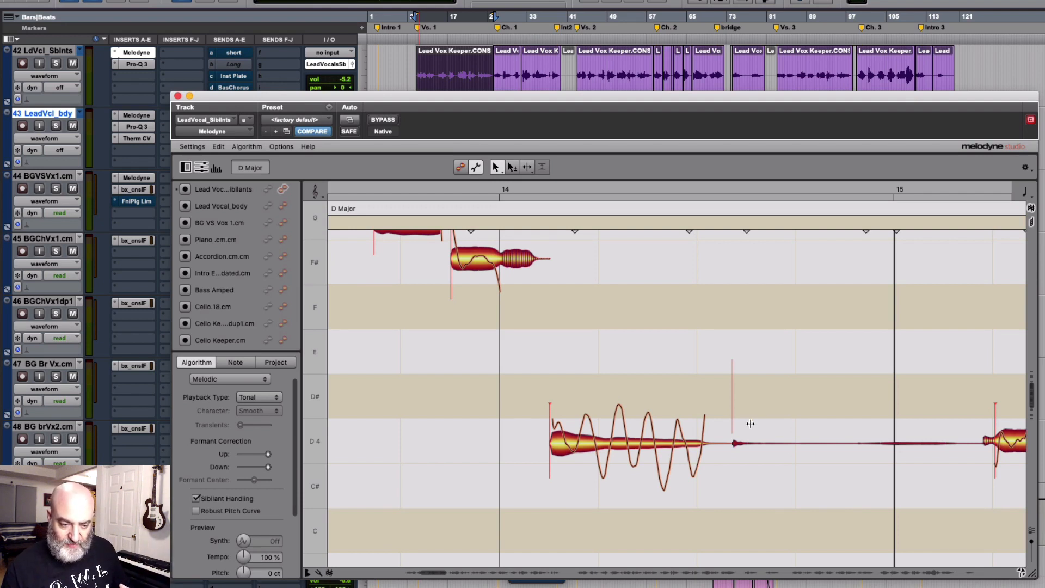
right_click(724, 419)
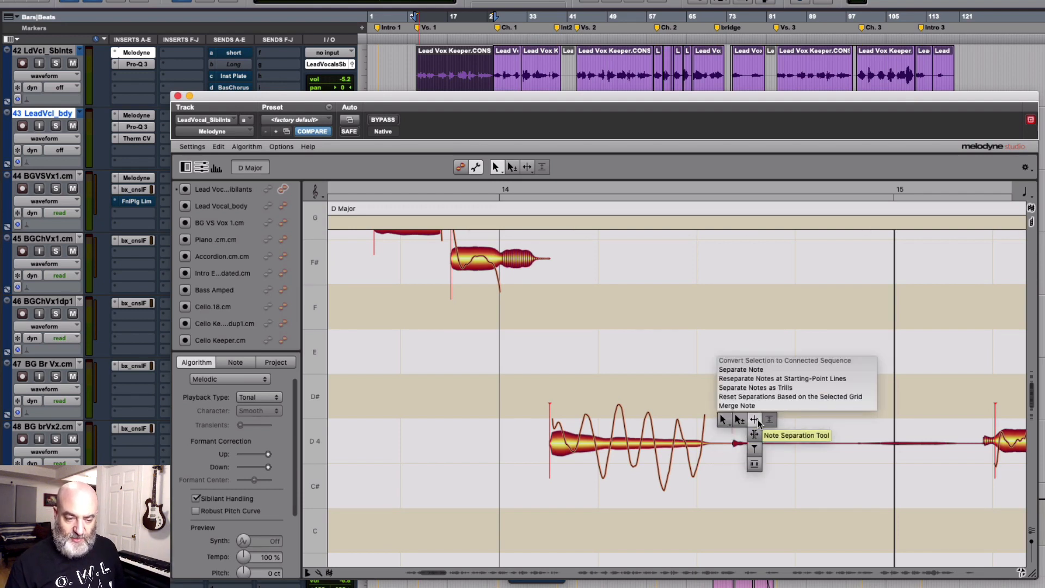
left_click(773, 434)
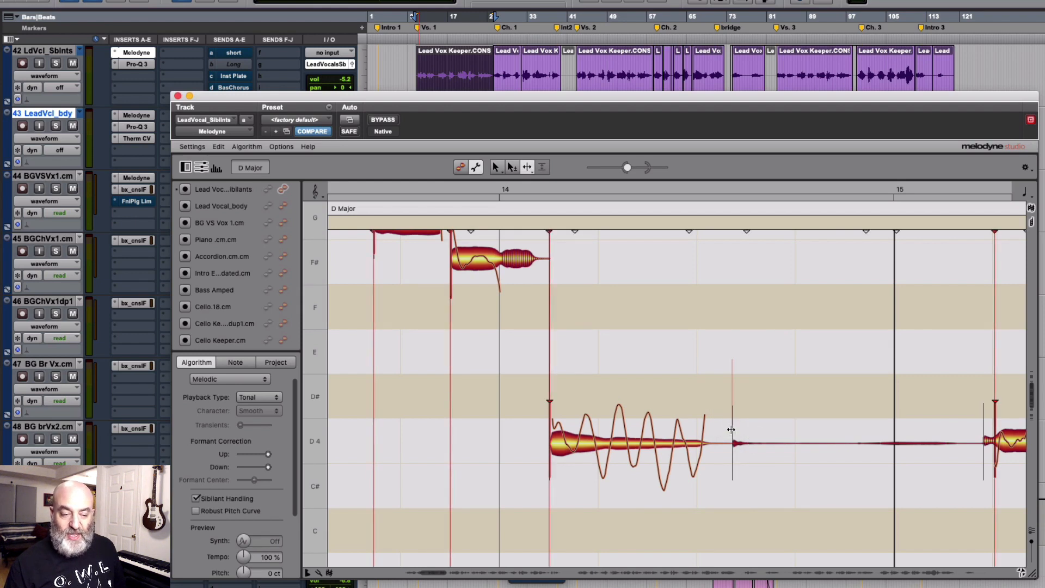
left_click_drag(732, 429, 705, 444)
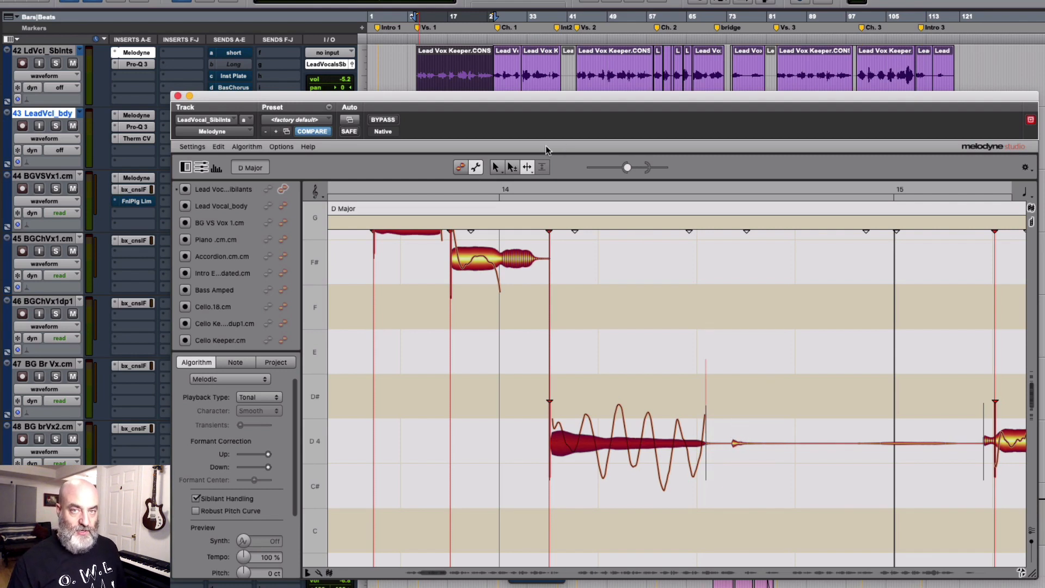
Return to Edit mode and raise the amplitude of the separated breath note between bars 14 and 15 to +14.40 dB
left_click(460, 167)
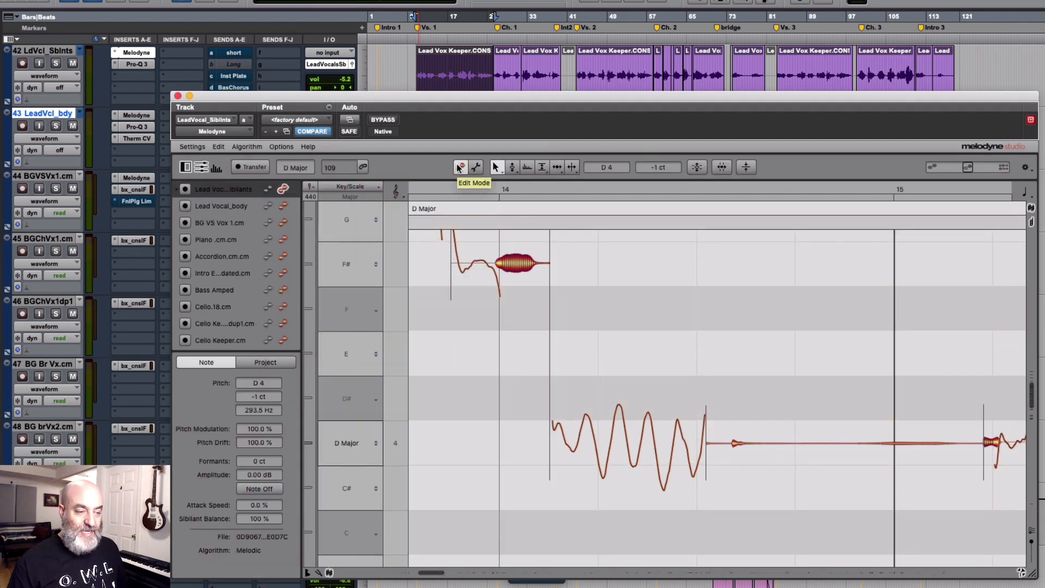
right_click(744, 404)
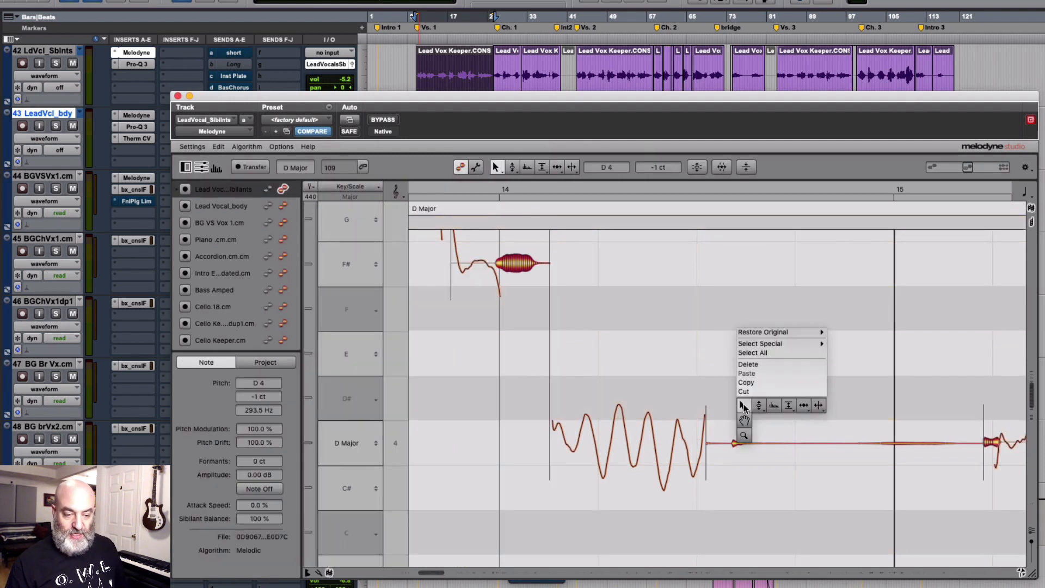
left_click(787, 405)
left_click_drag(736, 445, 740, 369)
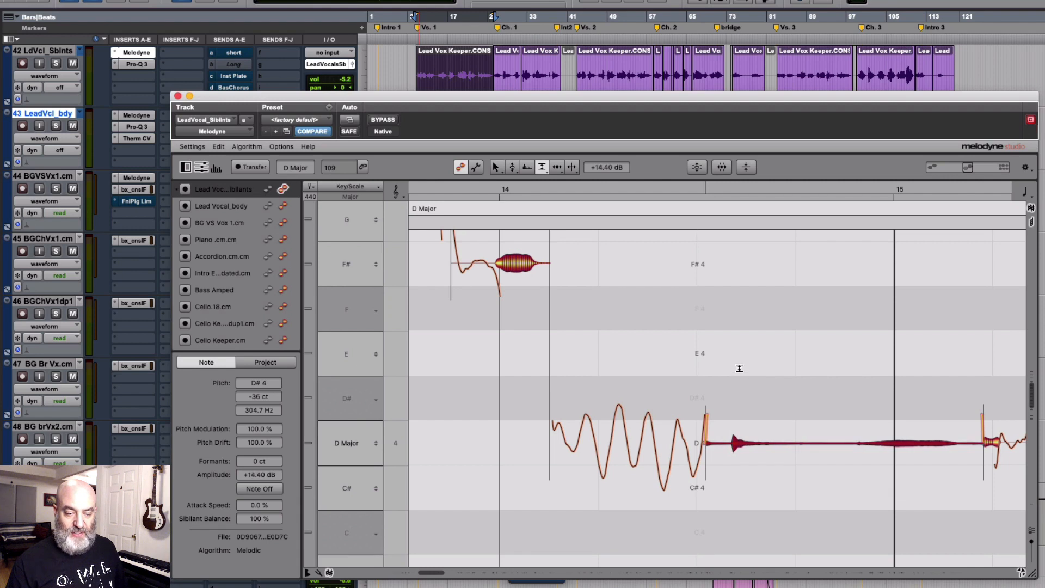